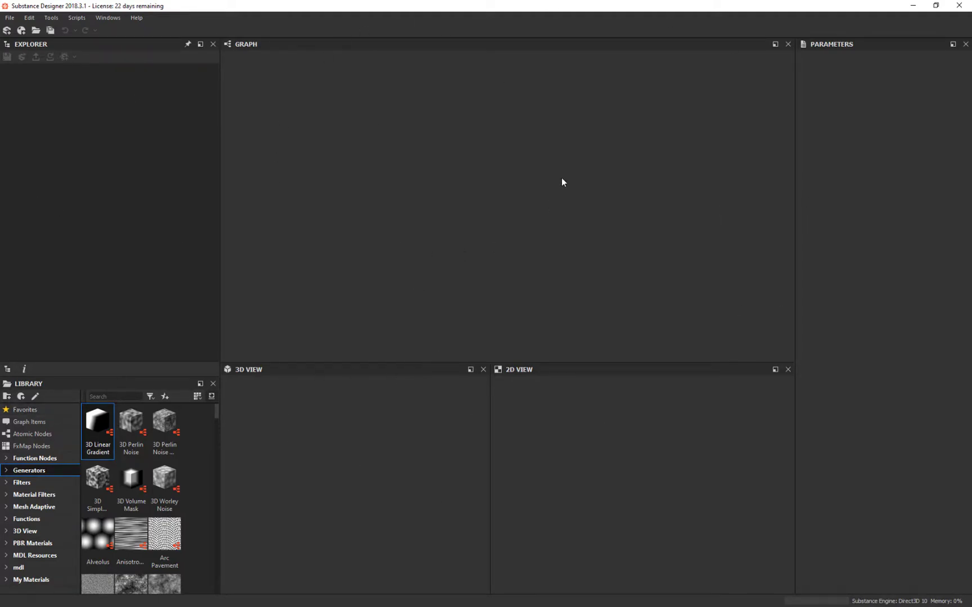
# - Create a new Substance graph 'Class example' from the Physically Based (Metallic/Roughness) template
pyautogui.click(10, 17)
pyautogui.click(22, 33)
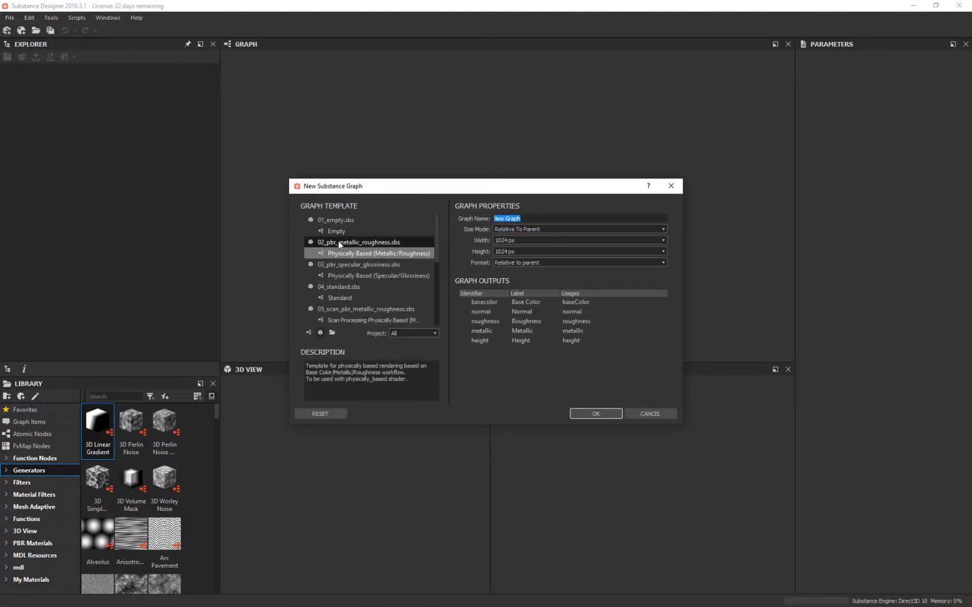
pyautogui.write('Class ')
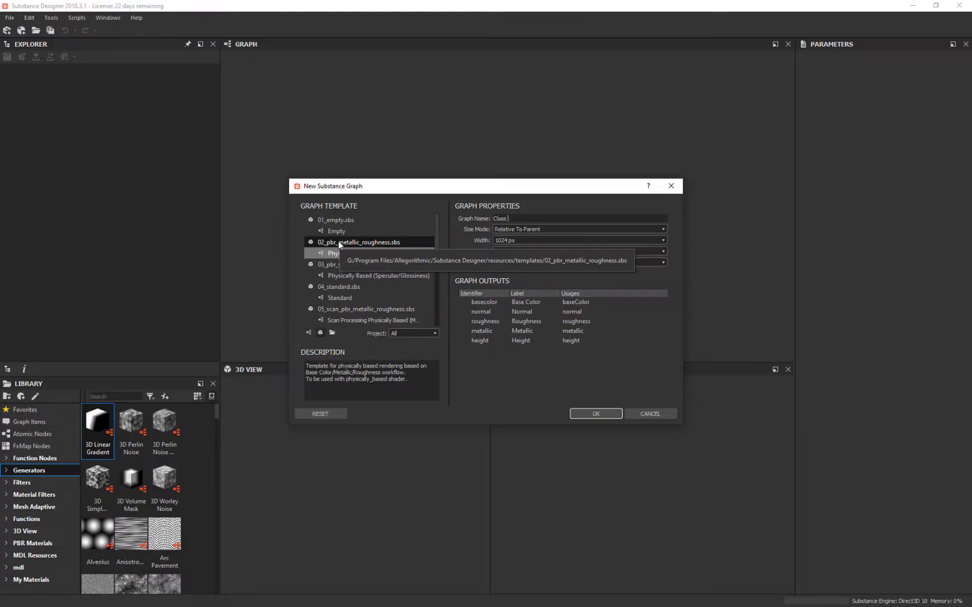
pyautogui.write('example')
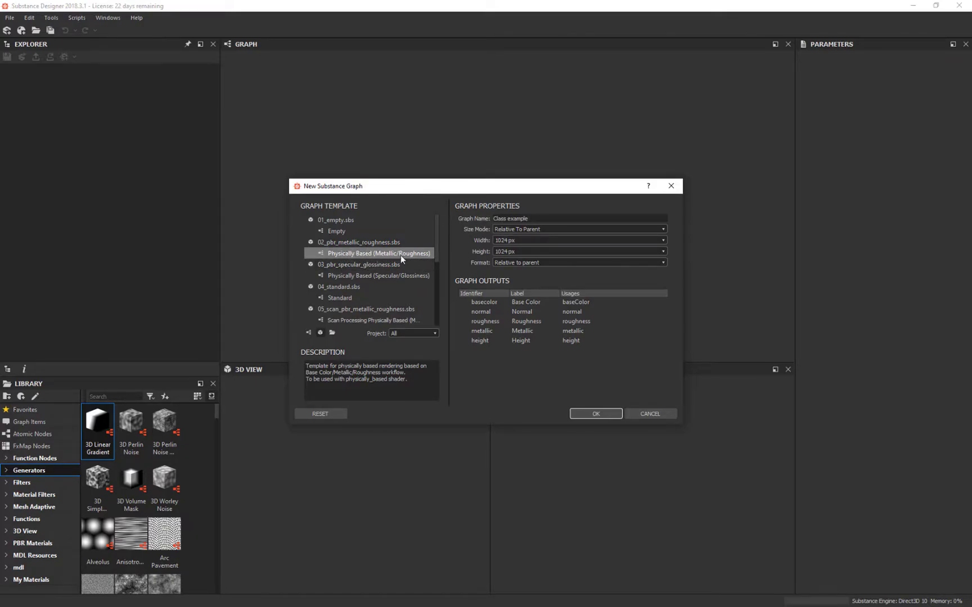
pyautogui.click(349, 241)
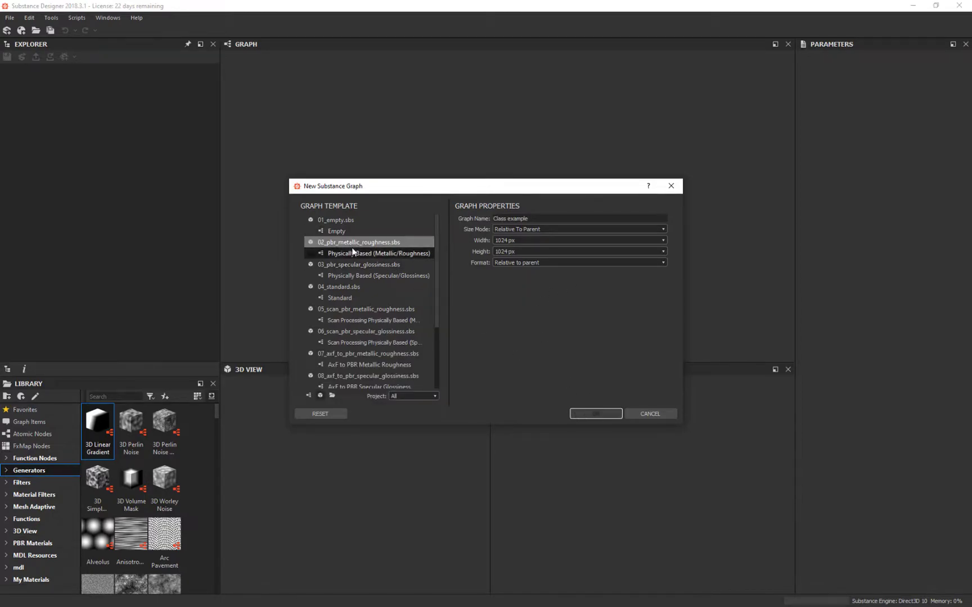
pyautogui.click(308, 253)
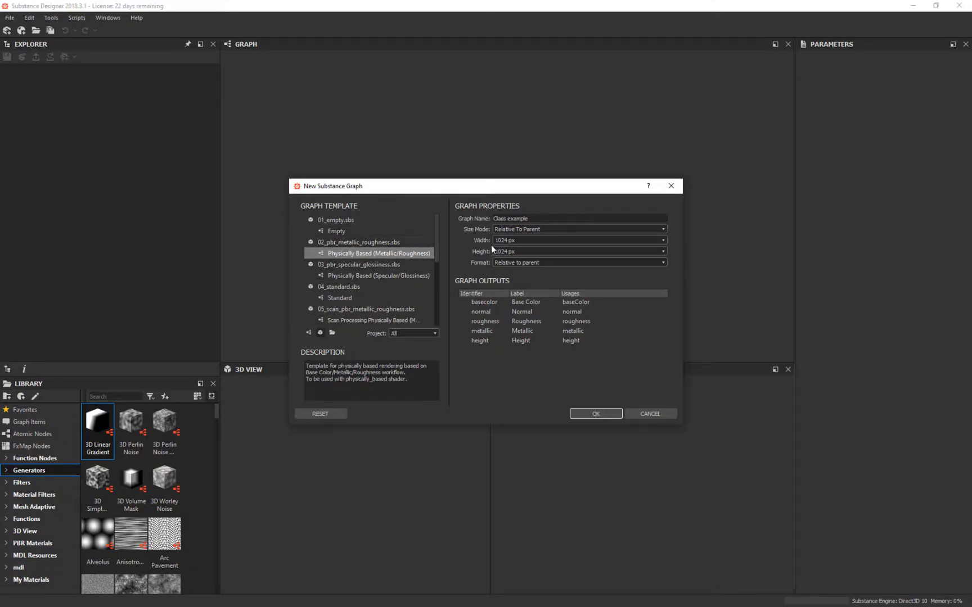
pyautogui.click(337, 231)
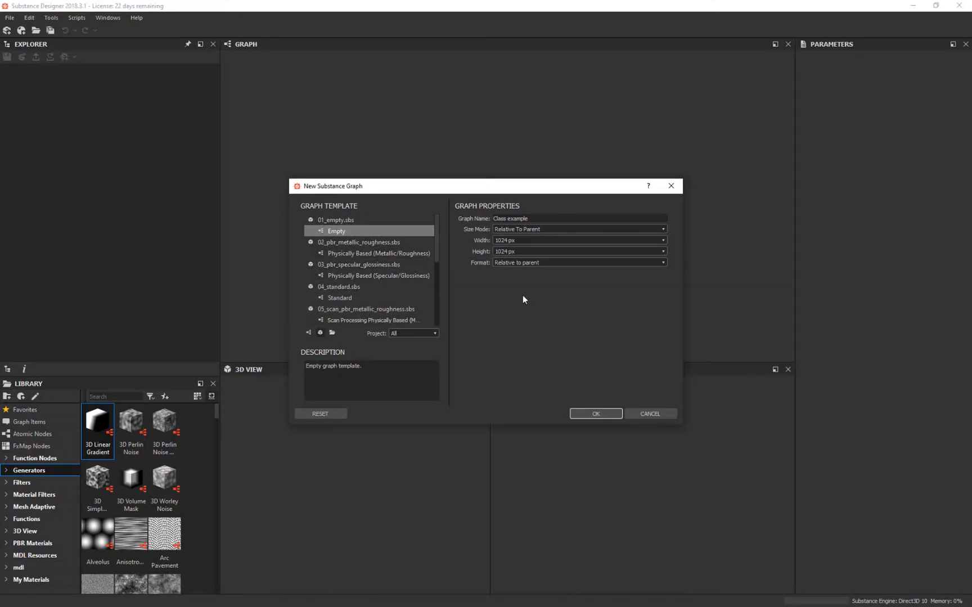
pyautogui.click(338, 253)
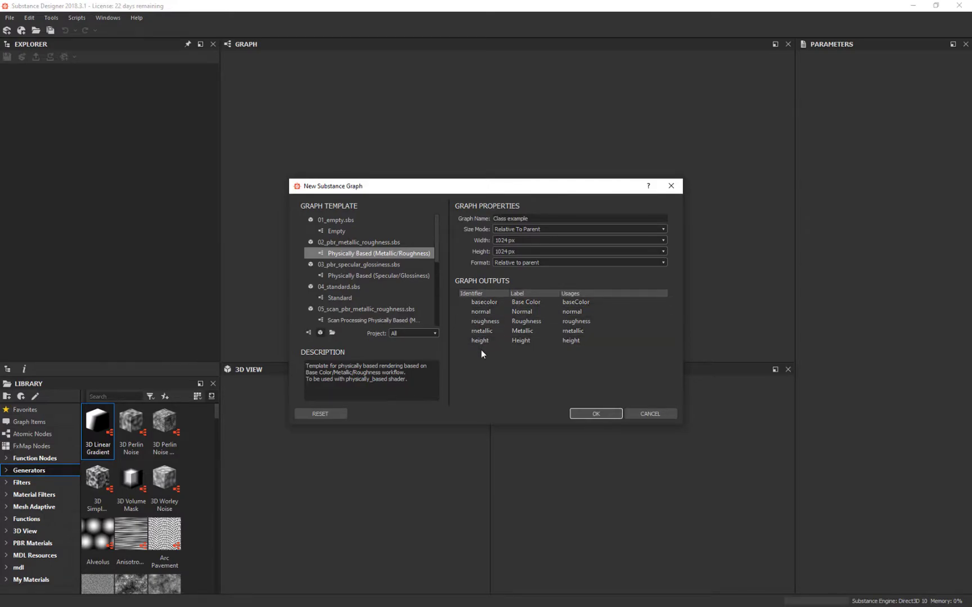
pyautogui.click(597, 414)
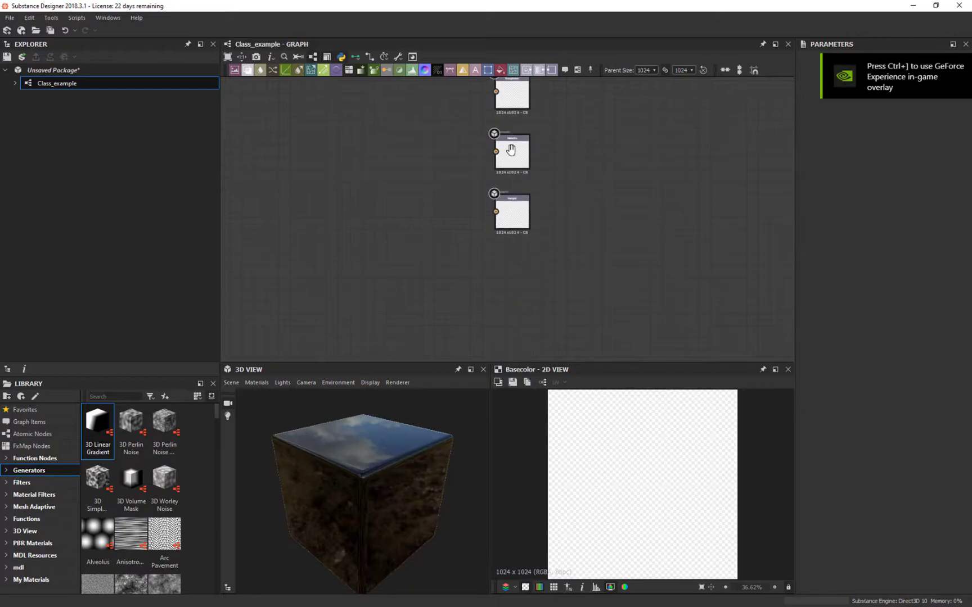
# - Zoom and pan the graph so the Base Color and Normal output nodes fill the view
pyautogui.scroll(-5, 511, 274)
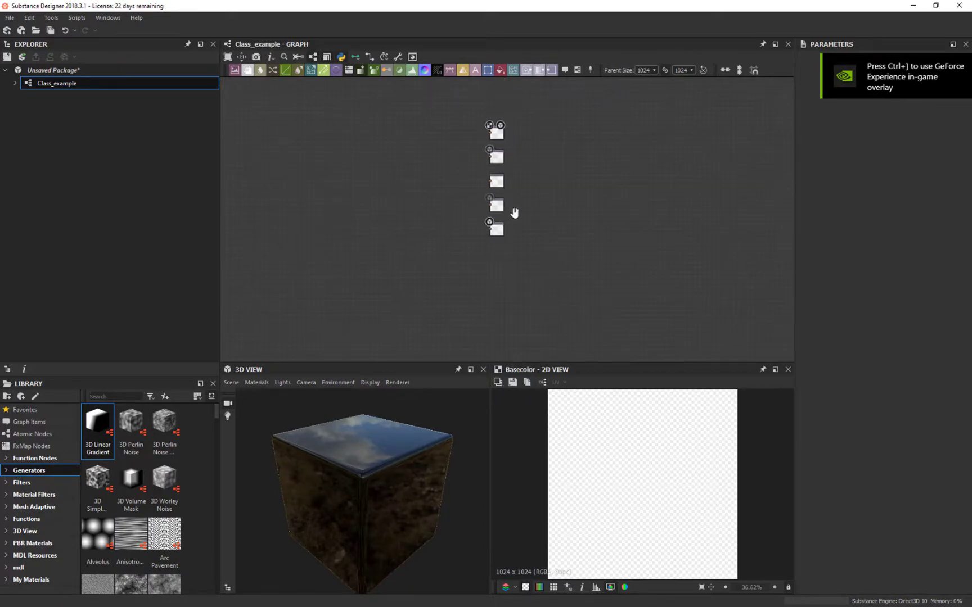
pyautogui.moveTo(509, 224); pyautogui.dragTo(538, 209, button='middle')
pyautogui.scroll(4, 538, 209)
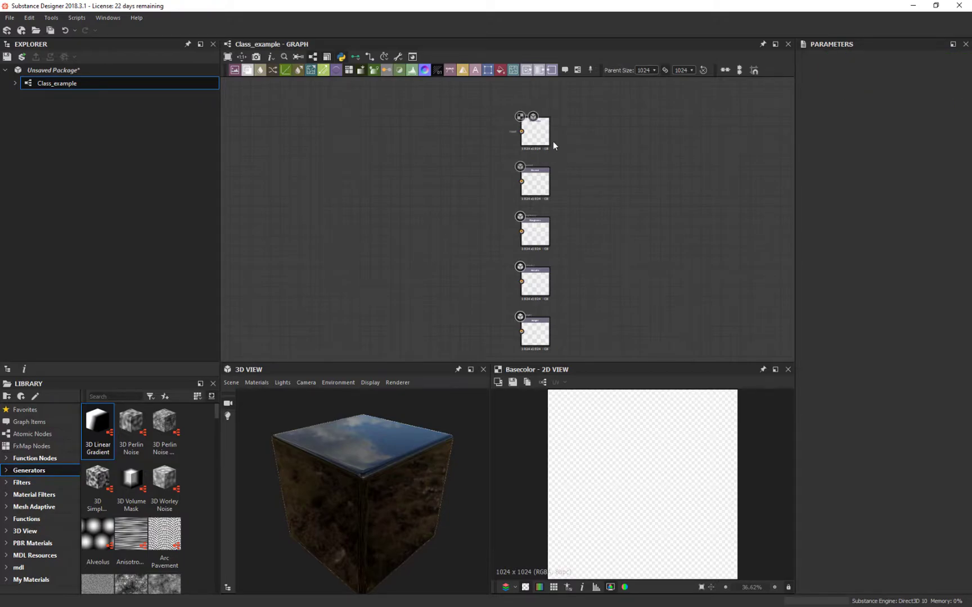
pyautogui.moveTo(569, 147); pyautogui.dragTo(585, 126, button='middle')
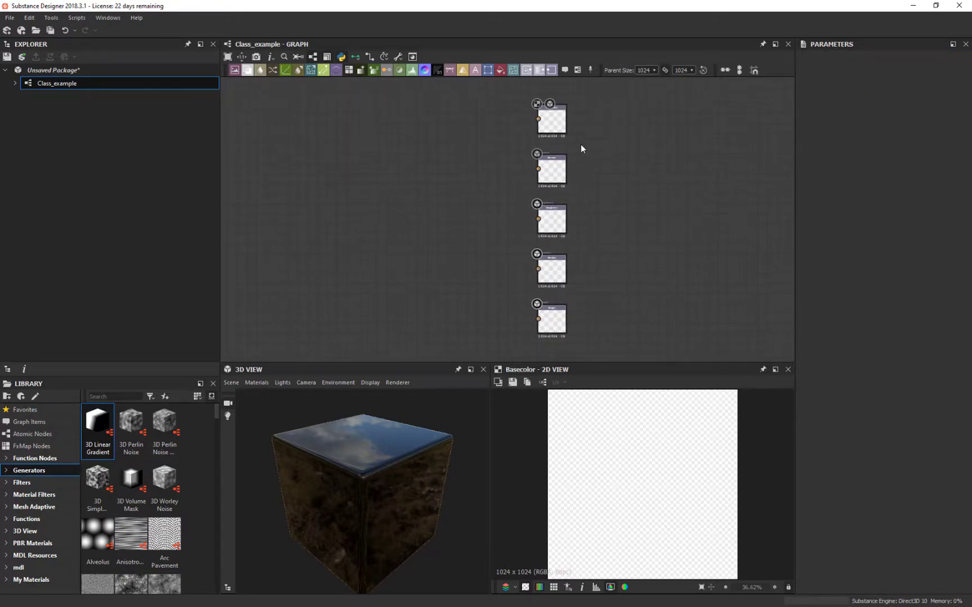
pyautogui.scroll(5, 489, 110)
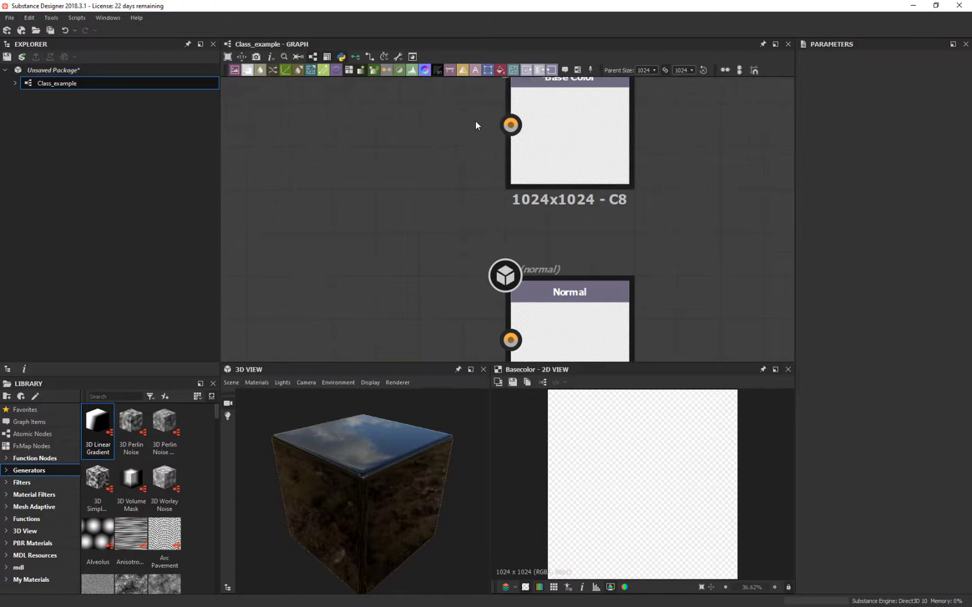
pyautogui.moveTo(470, 117); pyautogui.dragTo(518, 112, button='middle')
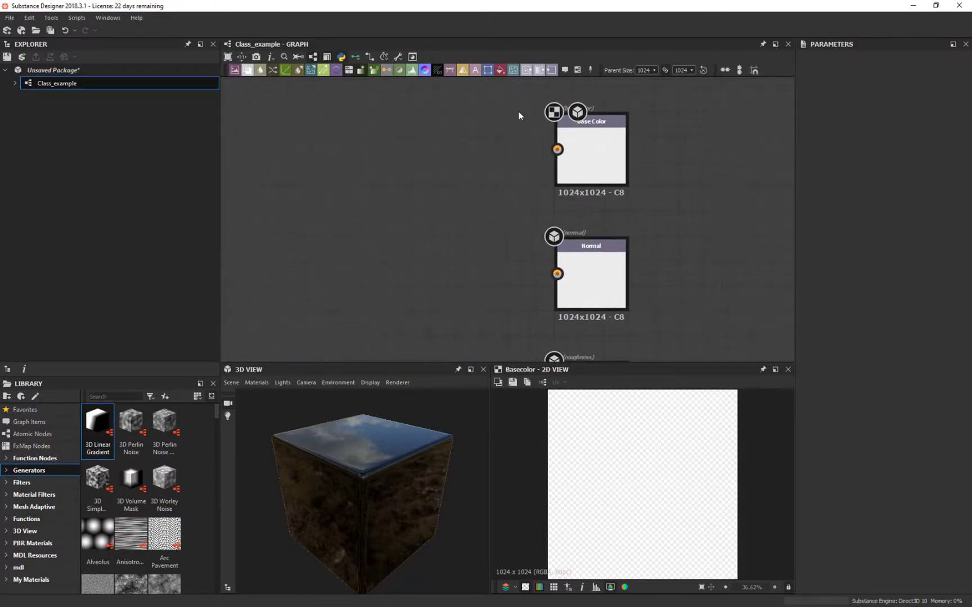
# - Add a Uniform Color node beside Base Color and wire its output into Base Color
pyautogui.click(500, 71)
pyautogui.moveTo(539, 201); pyautogui.dragTo(414, 125)
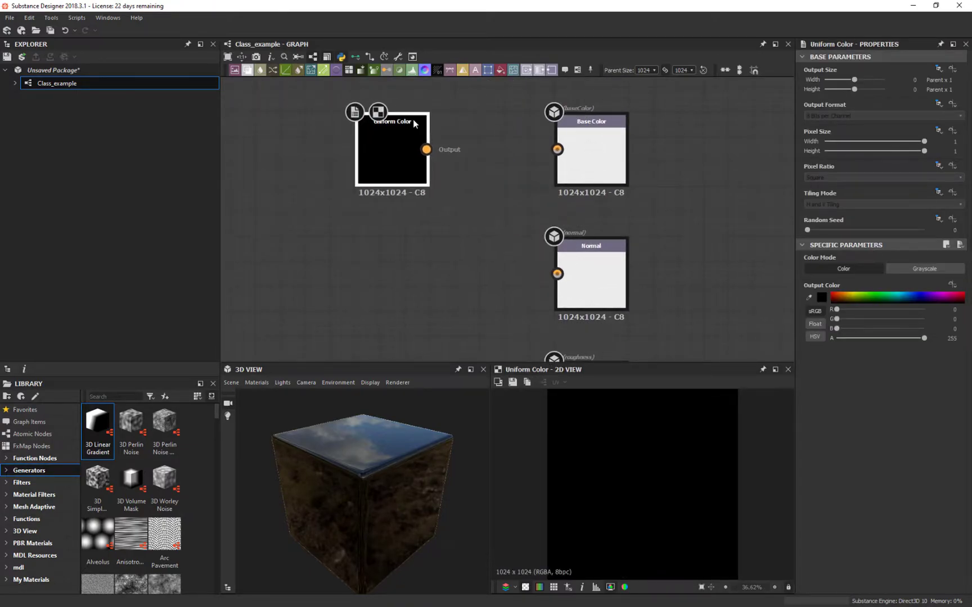
pyautogui.rightClick(441, 208)
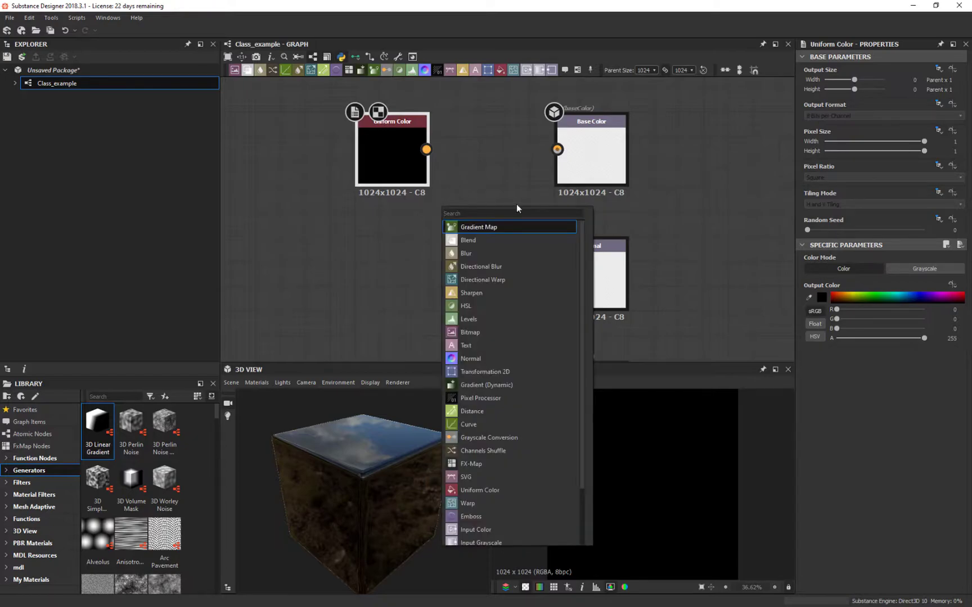
pyautogui.click(541, 39)
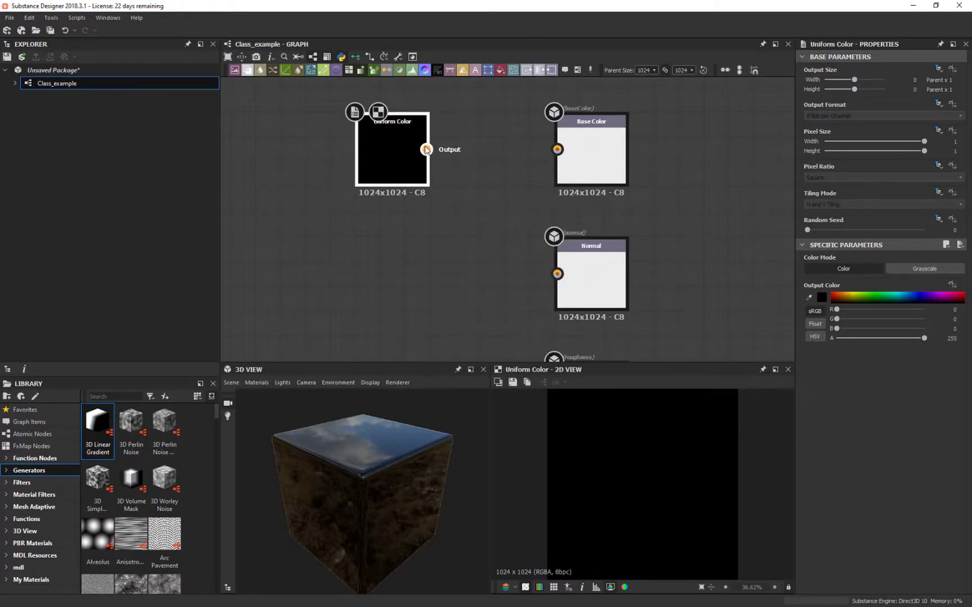
pyautogui.moveTo(425, 149); pyautogui.dragTo(552, 155)
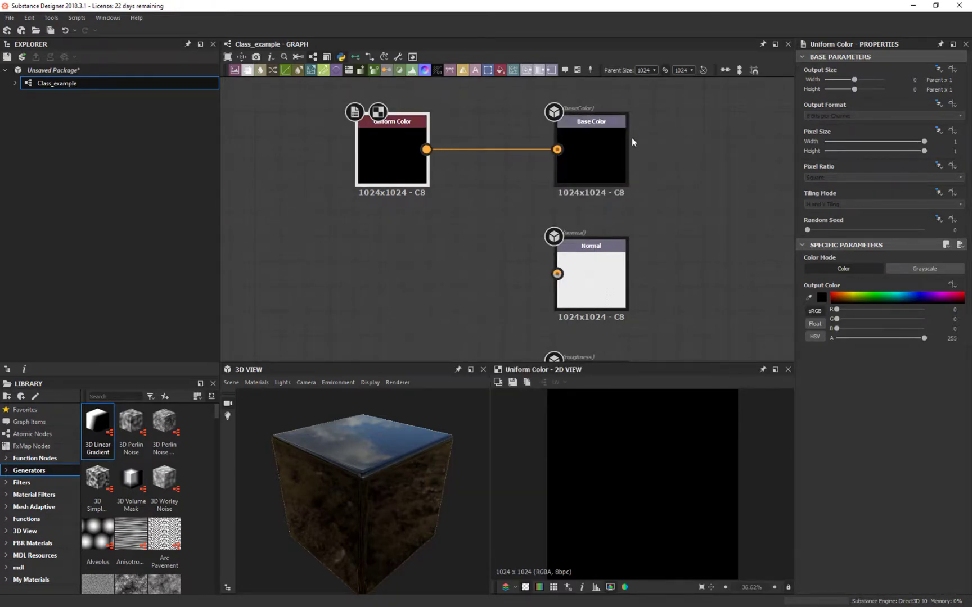
pyautogui.moveTo(426, 149); pyautogui.dragTo(563, 168)
# - Set the Uniform Color's output colour to dark brown (R 64, G 45, B 0)
pyautogui.moveTo(433, 525)
pyautogui.mouseDown()
pyautogui.moveTo(462, 486)
pyautogui.moveTo(444, 516)
pyautogui.mouseUp()
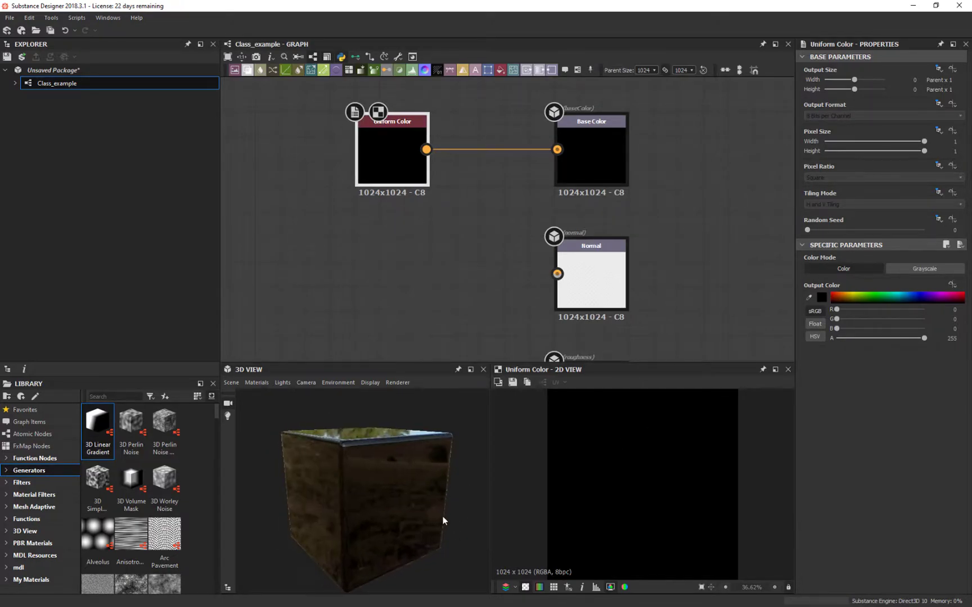
pyautogui.click(850, 296)
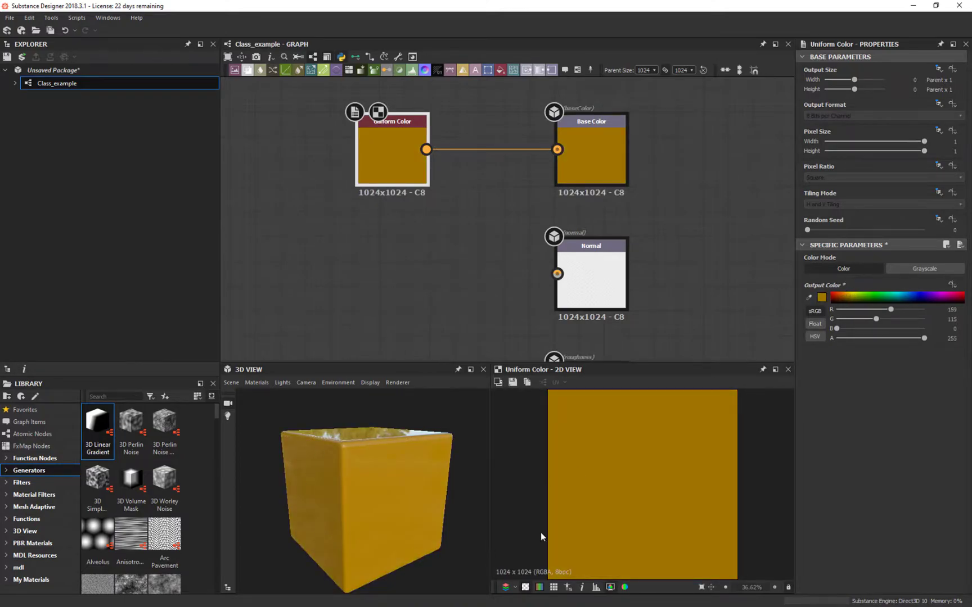
pyautogui.click(844, 298)
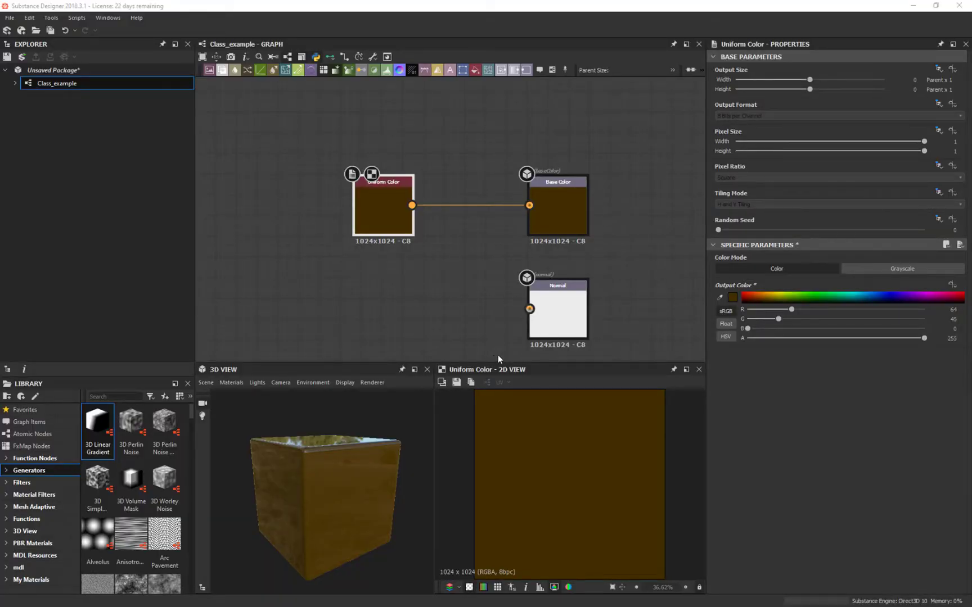
# - Check the Base Color output, then nudge the brown Uniform Color node up and left of it
pyautogui.scroll(-3, 457, 236)
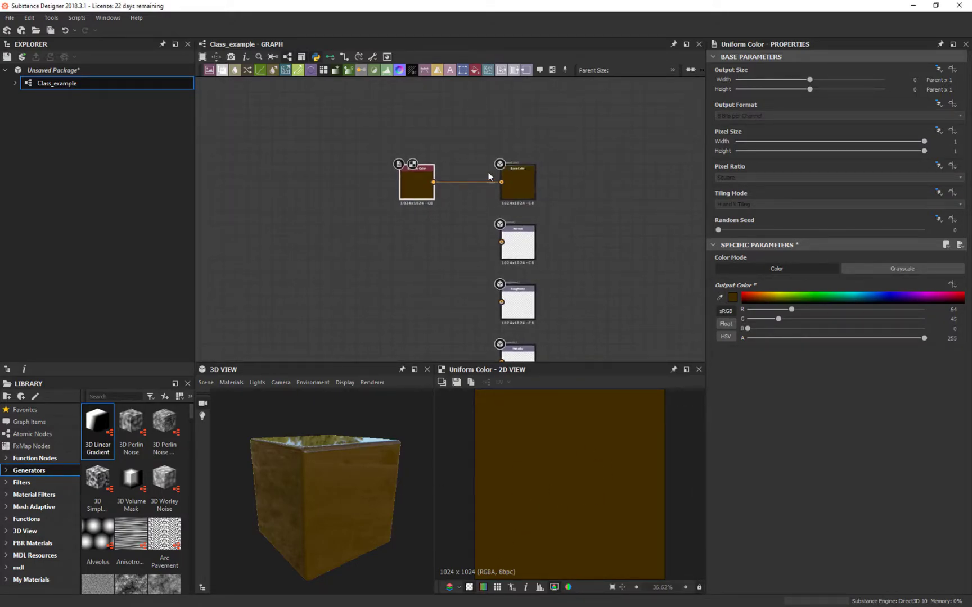
pyautogui.click(519, 185)
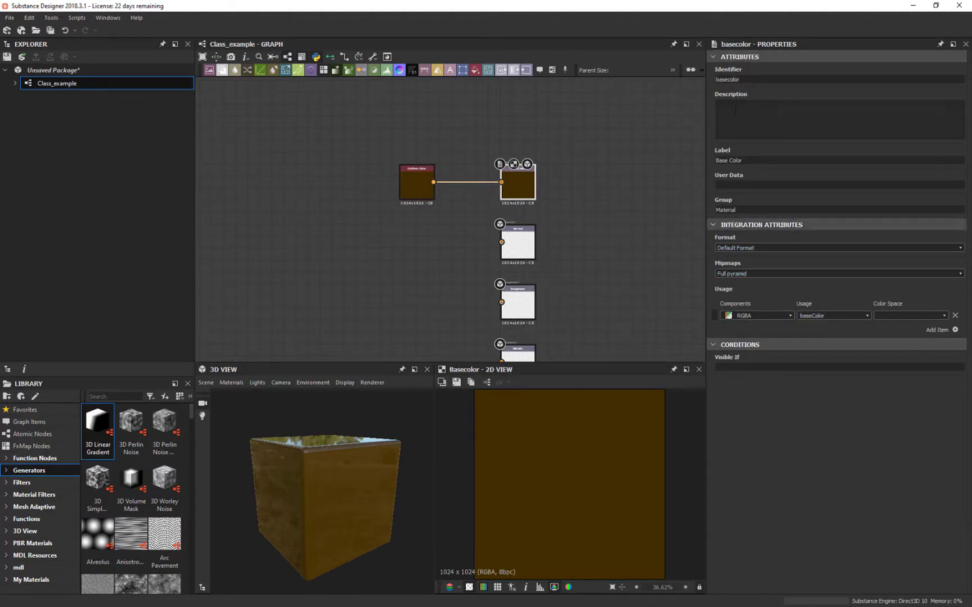
pyautogui.moveTo(425, 190); pyautogui.dragTo(494, 191, button='middle')
pyautogui.moveTo(494, 191)
pyautogui.mouseDown()
pyautogui.moveTo(486, 195)
pyautogui.moveTo(495, 190)
pyautogui.mouseUp()
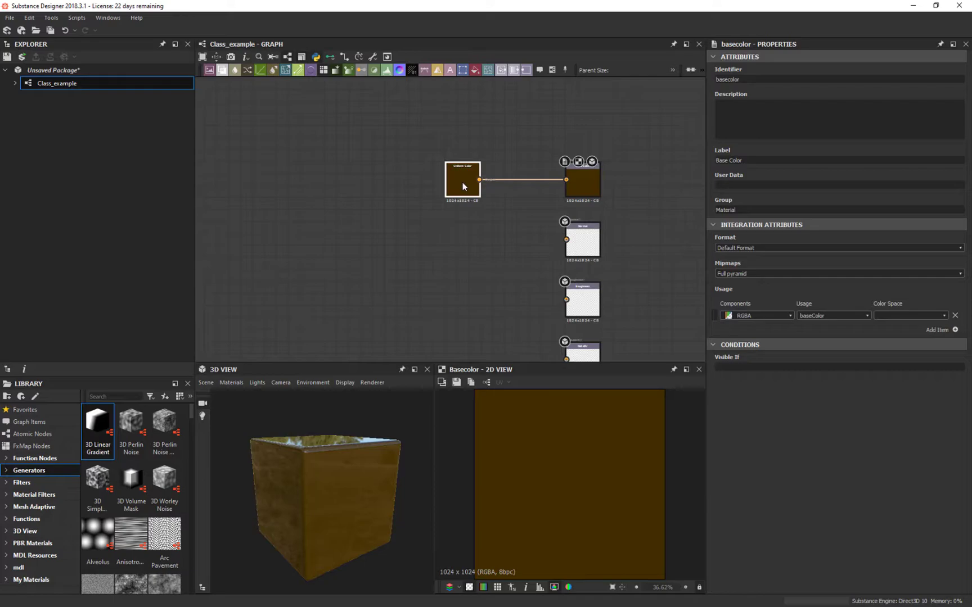
pyautogui.moveTo(462, 183); pyautogui.dragTo(456, 174)
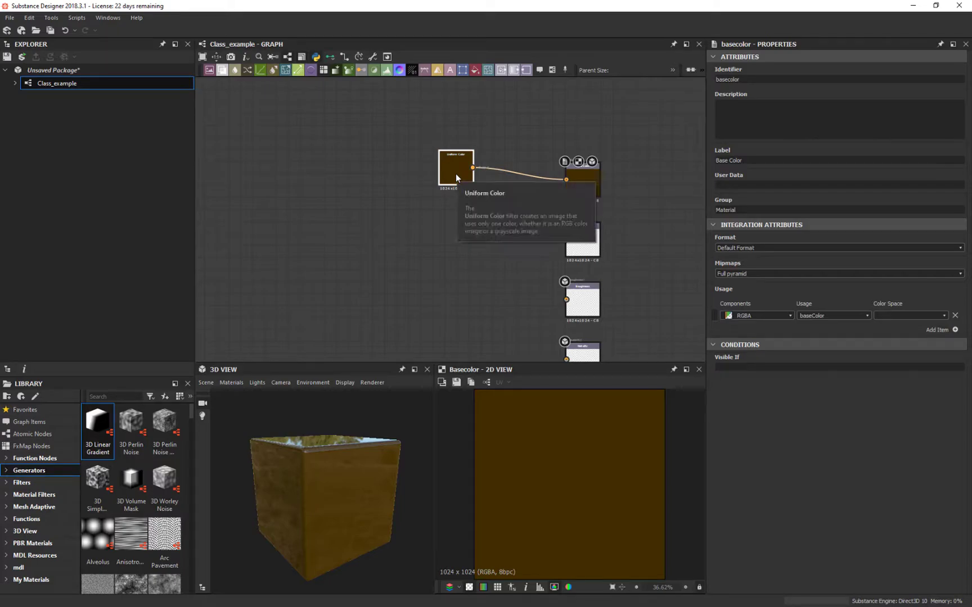
pyautogui.click(456, 175)
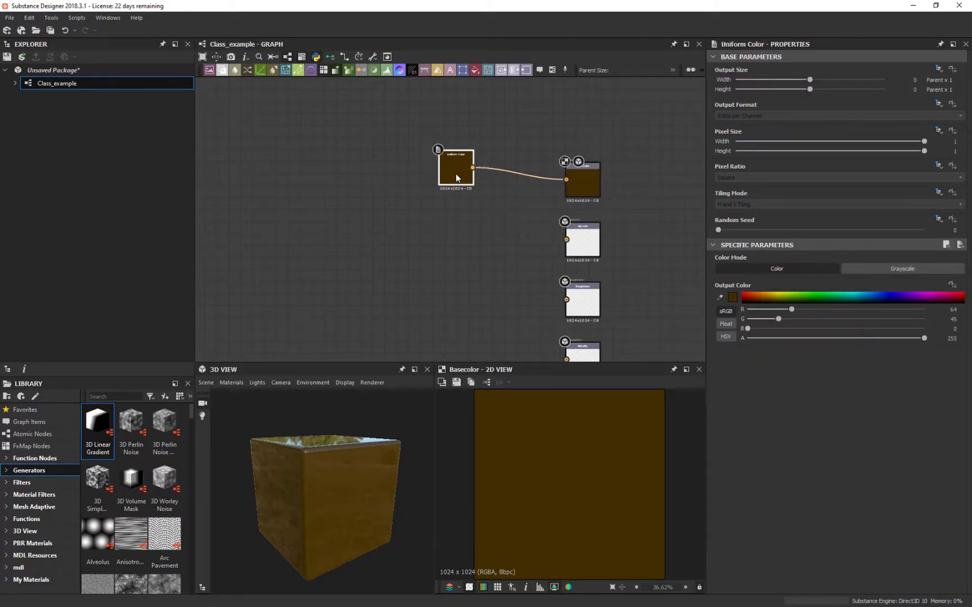
# - Duplicate the Uniform Color node and make the copy a very dark brown (29, 24, 12)
pyautogui.hotkey('ctrl', 'd')
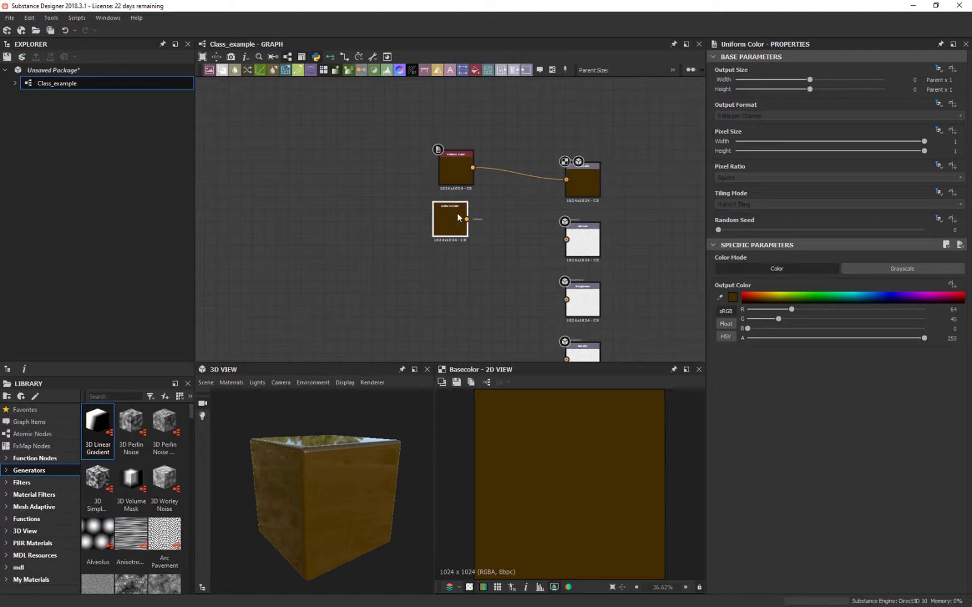
pyautogui.moveTo(457, 223); pyautogui.dragTo(454, 225)
pyautogui.click(732, 298)
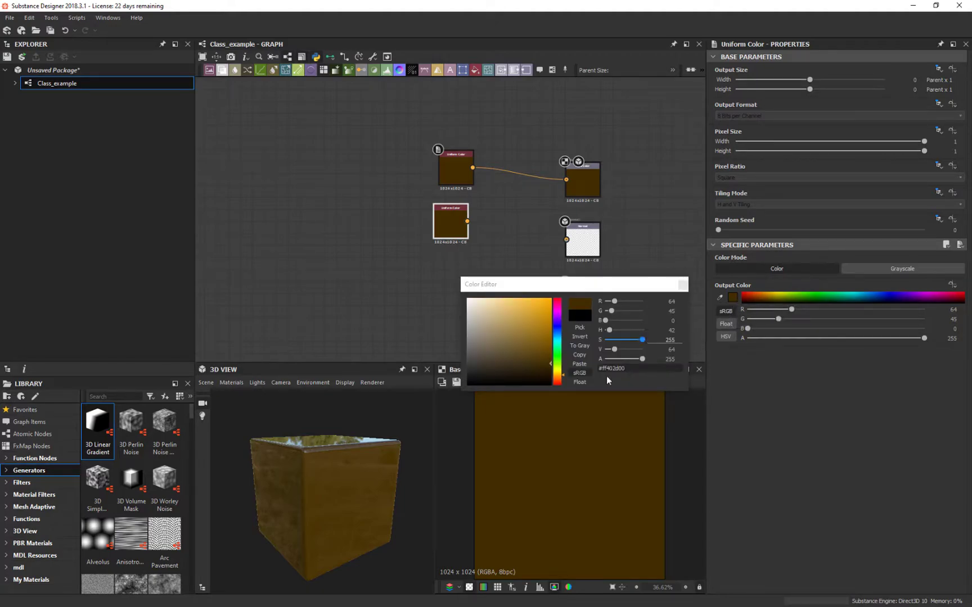
pyautogui.click(518, 376)
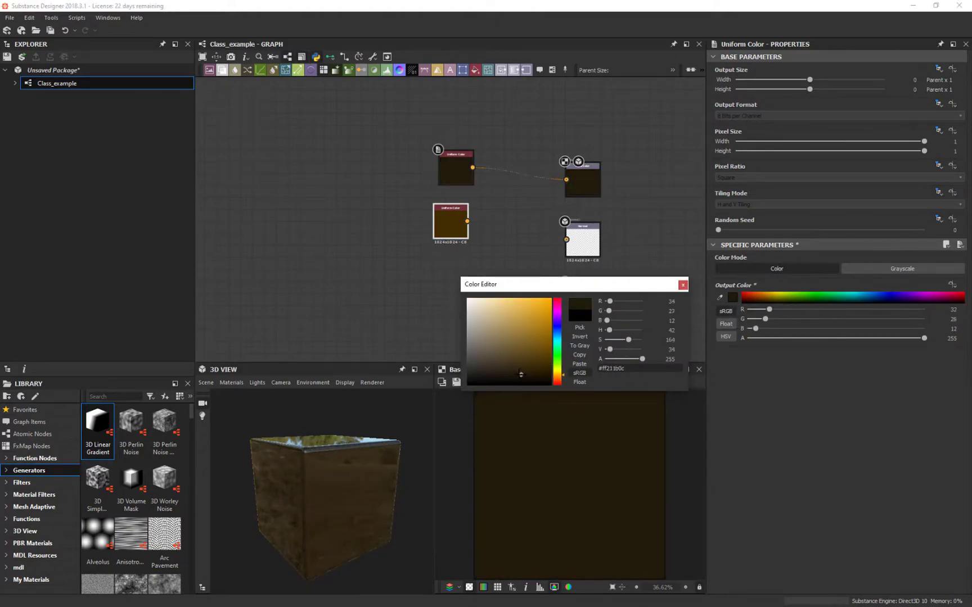
pyautogui.click(682, 285)
# - Stack the two colour nodes on the left and delete the link into Base Color
pyautogui.moveTo(473, 174); pyautogui.dragTo(433, 174)
pyautogui.moveTo(455, 230); pyautogui.dragTo(409, 131)
pyautogui.moveTo(409, 169); pyautogui.dragTo(417, 191)
pyautogui.moveTo(407, 129); pyautogui.dragTo(406, 153)
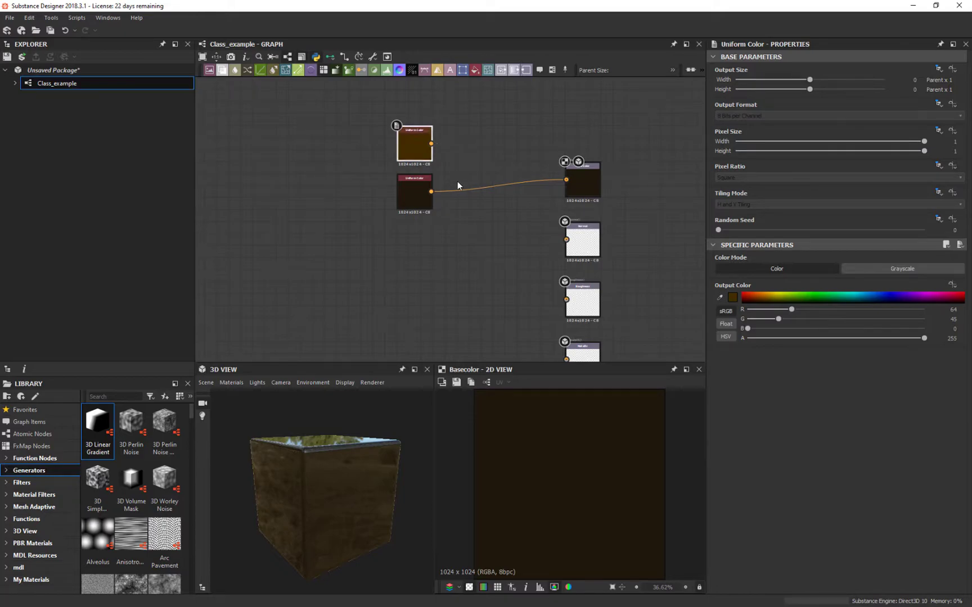
pyautogui.click(509, 182)
pyautogui.press('Delete')
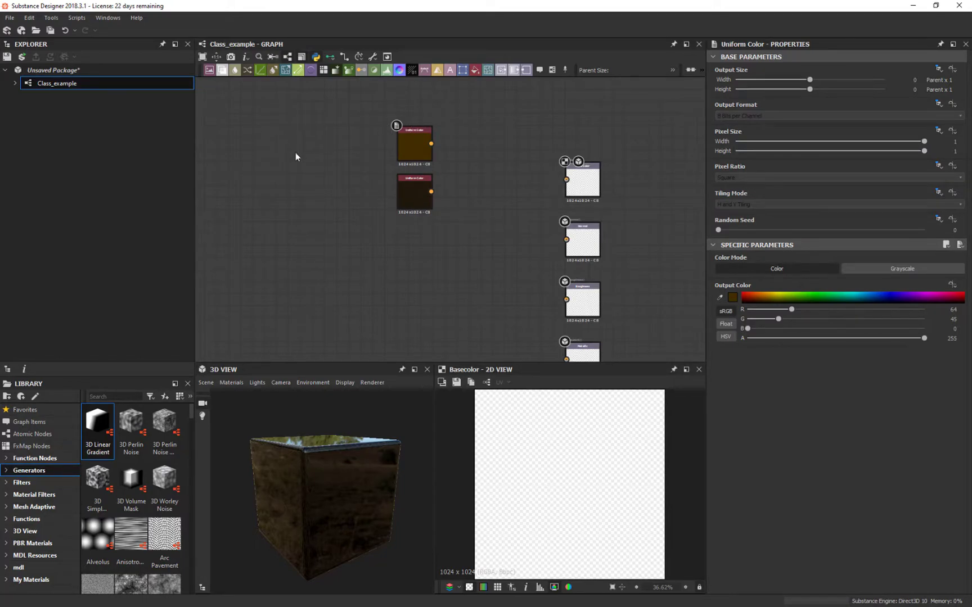
# - Add a Blend node: brown to Foreground, dark brown to Background, output to Base Color
pyautogui.press('space')
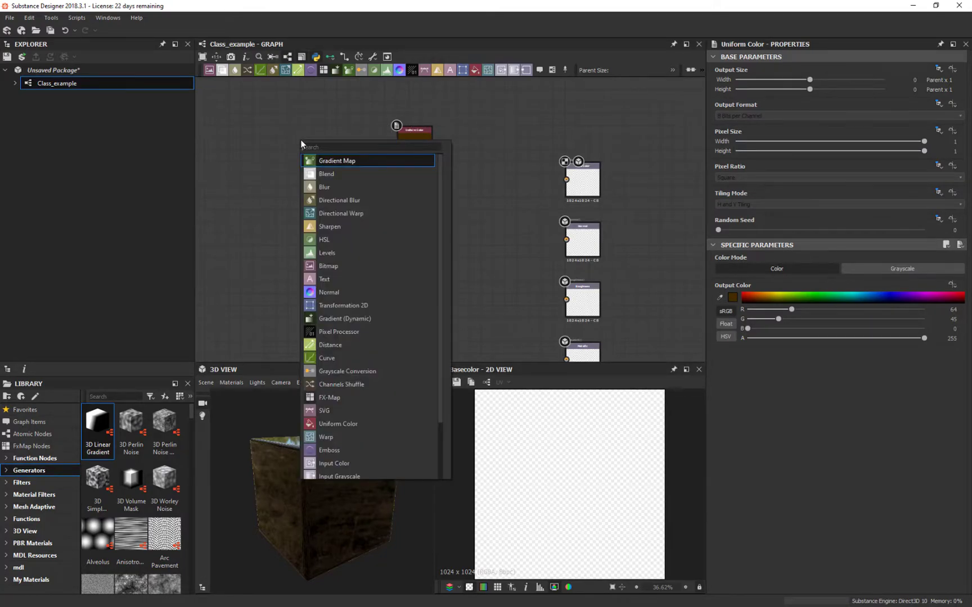
pyautogui.click(326, 175)
pyautogui.moveTo(288, 134); pyautogui.dragTo(472, 163)
pyautogui.scroll(3, 534, 174)
pyautogui.moveTo(414, 194)
pyautogui.mouseDown(button='middle')
pyautogui.moveTo(436, 273)
pyautogui.moveTo(440, 219)
pyautogui.moveTo(430, 187)
pyautogui.mouseUp(button='middle')
pyautogui.moveTo(426, 179); pyautogui.dragTo(456, 187)
pyautogui.moveTo(290, 136); pyautogui.dragTo(263, 147, button='middle')
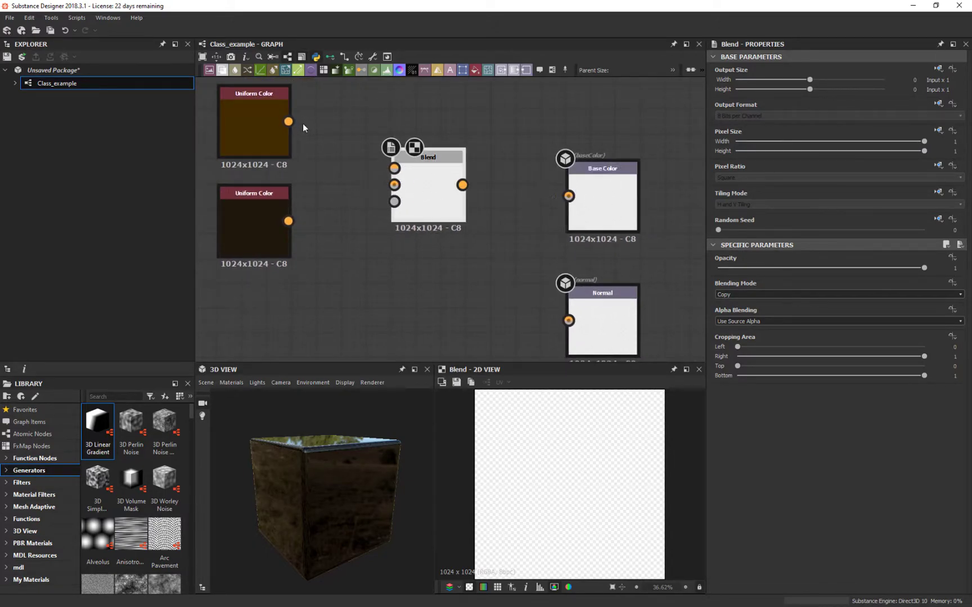
pyautogui.moveTo(288, 121); pyautogui.dragTo(394, 169)
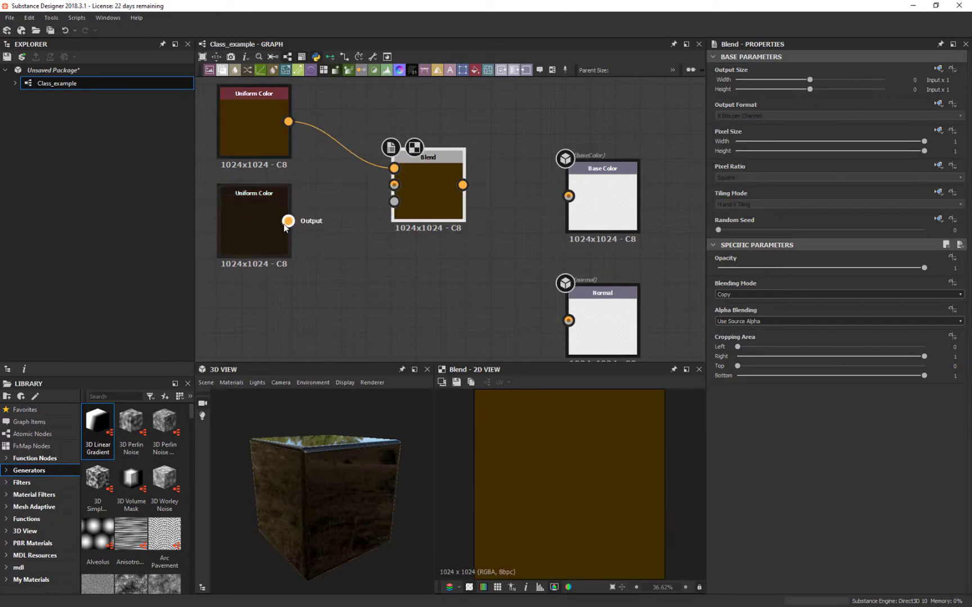
pyautogui.moveTo(288, 221); pyautogui.dragTo(394, 184)
pyautogui.moveTo(462, 185); pyautogui.dragTo(569, 196)
# - Review the Blend node's settings, keeping full opacity and the Copy blending mode
pyautogui.click(266, 126)
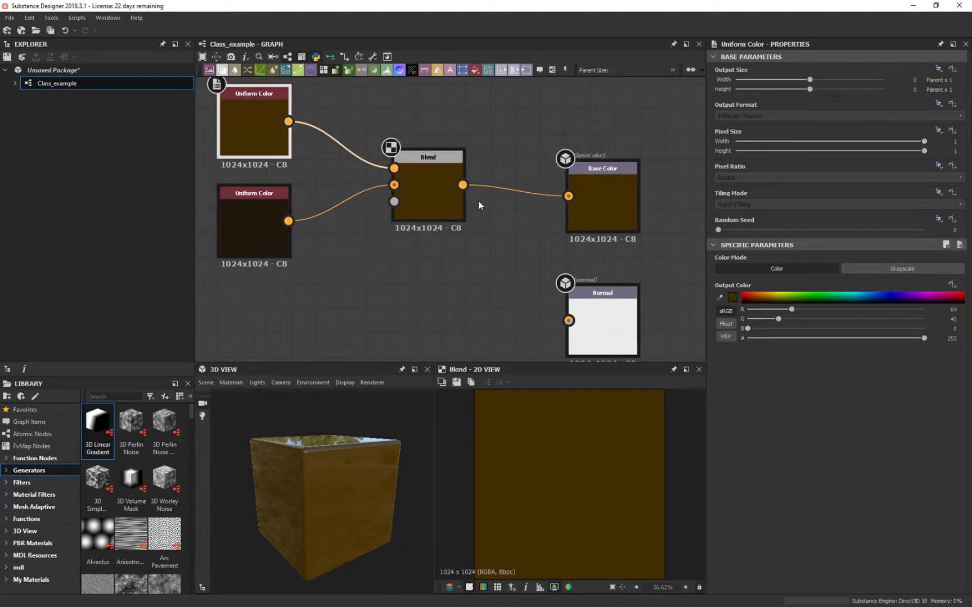
pyautogui.click(422, 196)
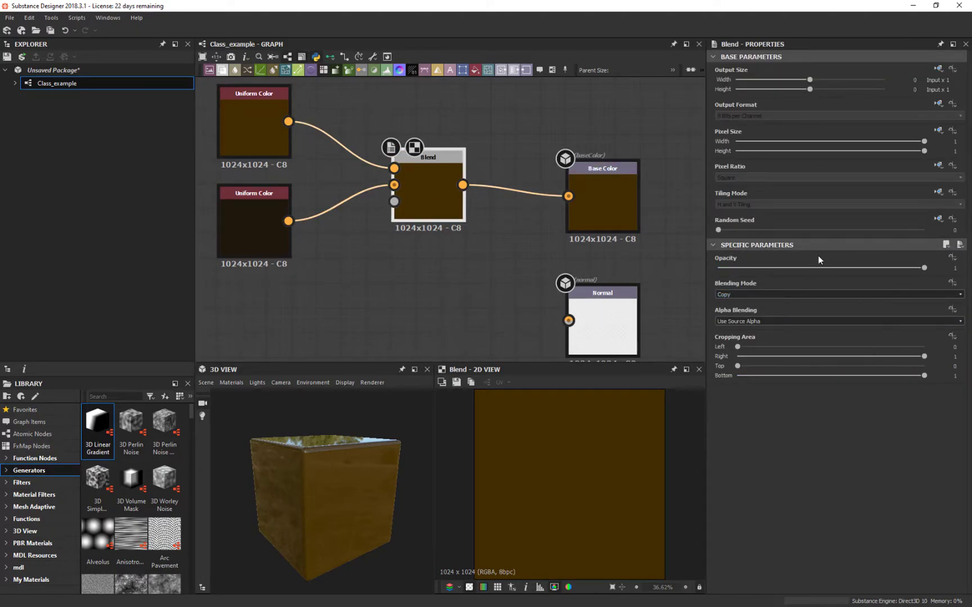
pyautogui.moveTo(924, 267); pyautogui.dragTo(959, 277)
pyautogui.click(754, 296)
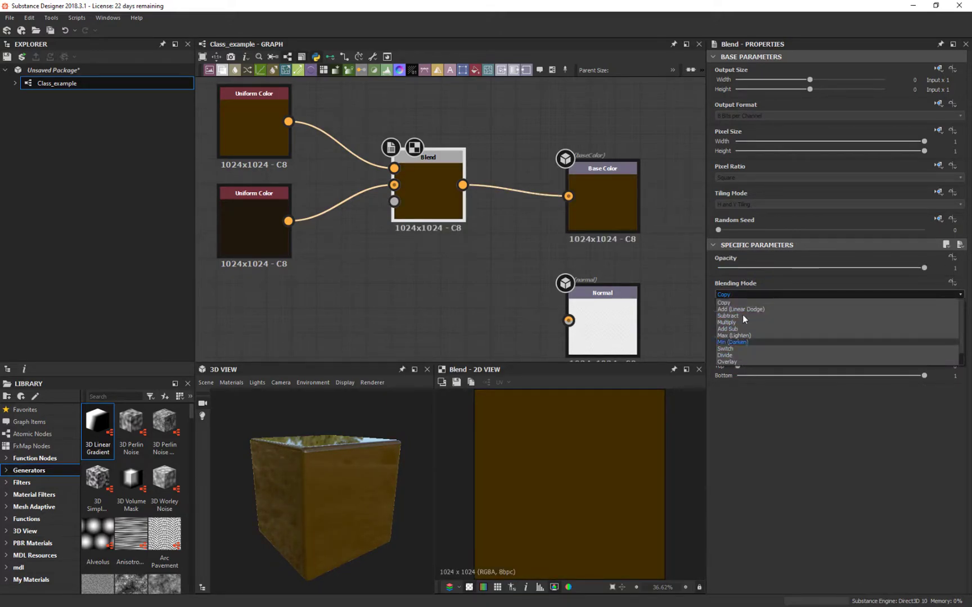
pyautogui.click(807, 441)
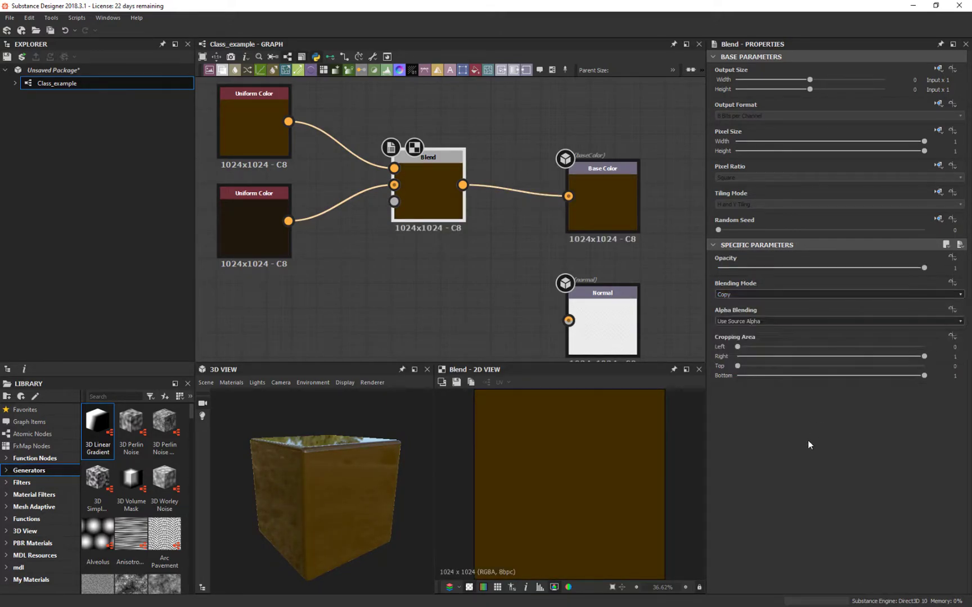
# - Reframe the graph and move both Uniform Color nodes up and to the left
pyautogui.scroll(-3, 412, 217)
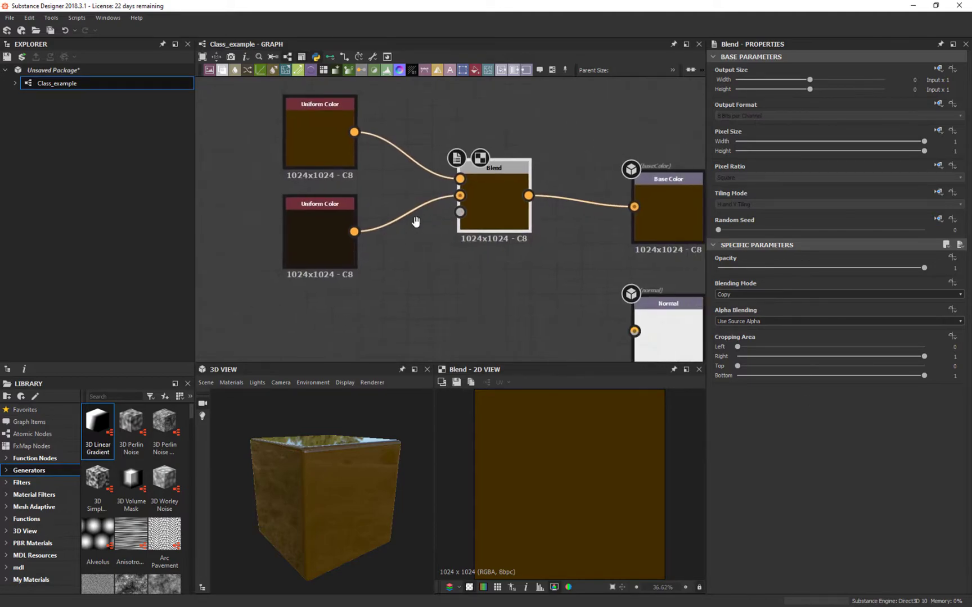
pyautogui.moveTo(443, 215); pyautogui.dragTo(468, 329, button='middle')
pyautogui.scroll(-2, 416, 214)
pyautogui.moveTo(297, 147); pyautogui.dragTo(464, 119, button='middle')
pyautogui.moveTo(397, 93); pyautogui.dragTo(547, 264)
pyautogui.moveTo(511, 208); pyautogui.dragTo(468, 171)
pyautogui.scroll(2, 598, 202)
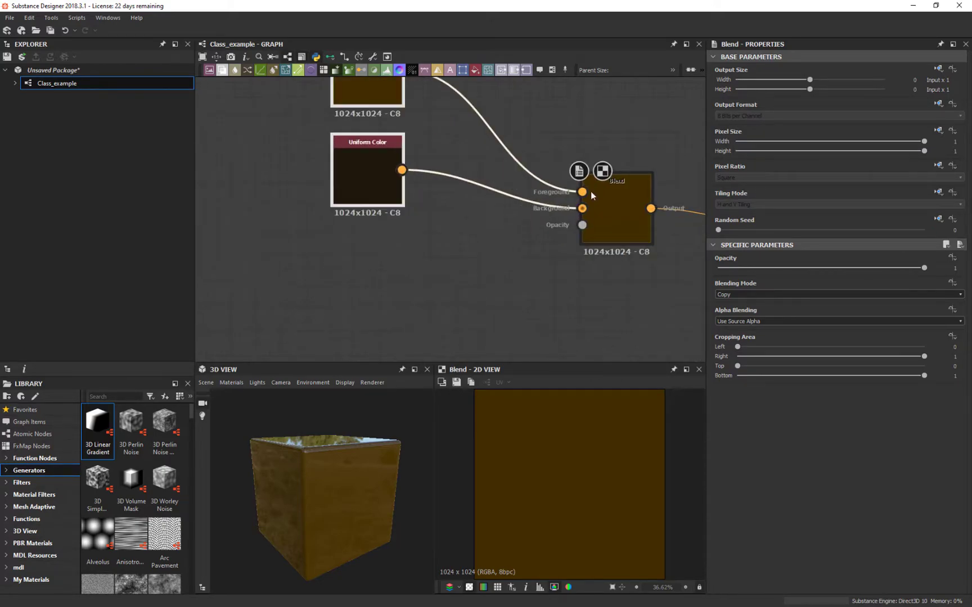
pyautogui.moveTo(636, 219); pyautogui.dragTo(565, 290, button='middle')
pyautogui.scroll(-3, 566, 290)
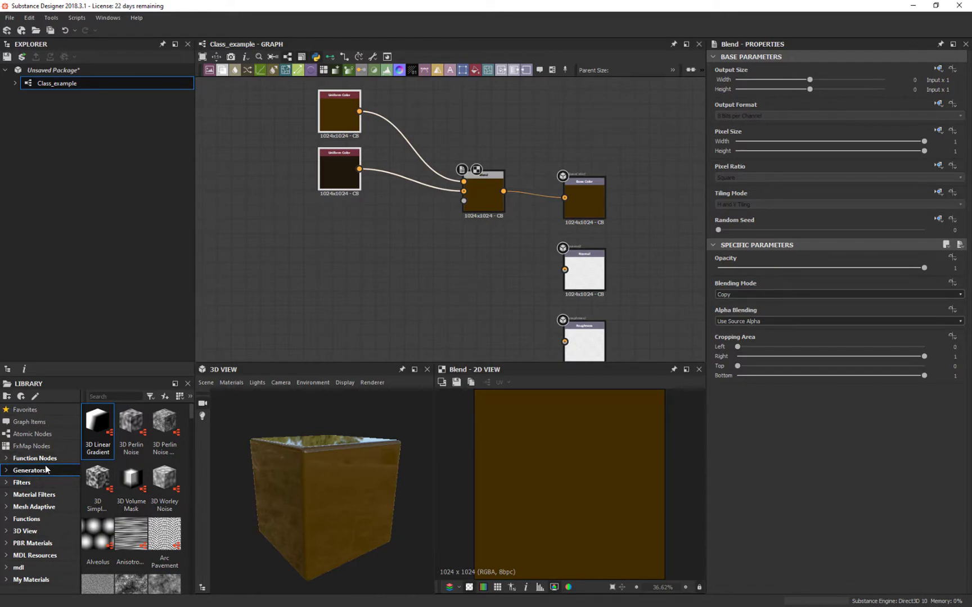
# - Search the node Library for 'gru' to list the Grunge Map textures
pyautogui.click(6, 470)
pyautogui.scroll(-2, 154, 526)
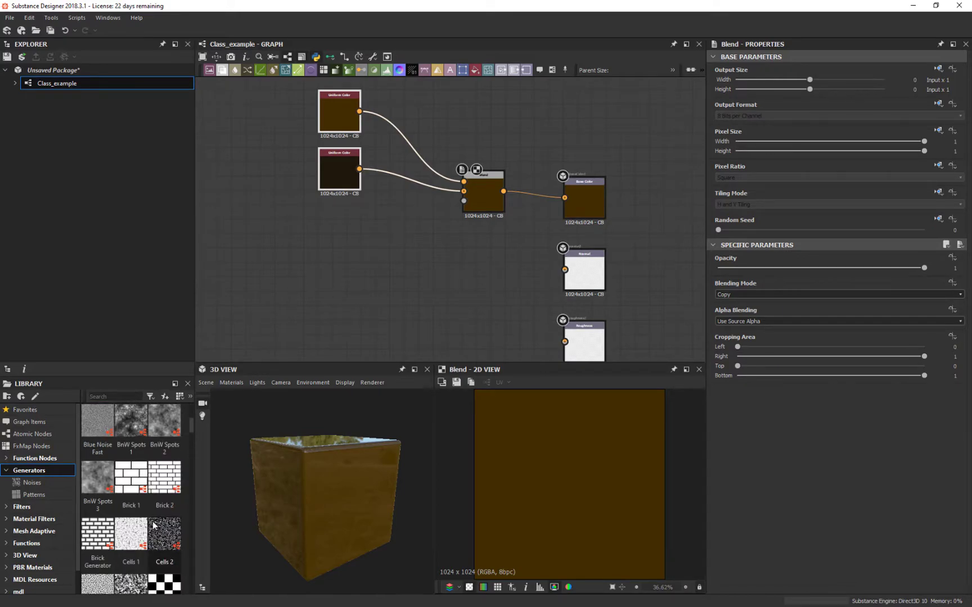
pyautogui.click(116, 396)
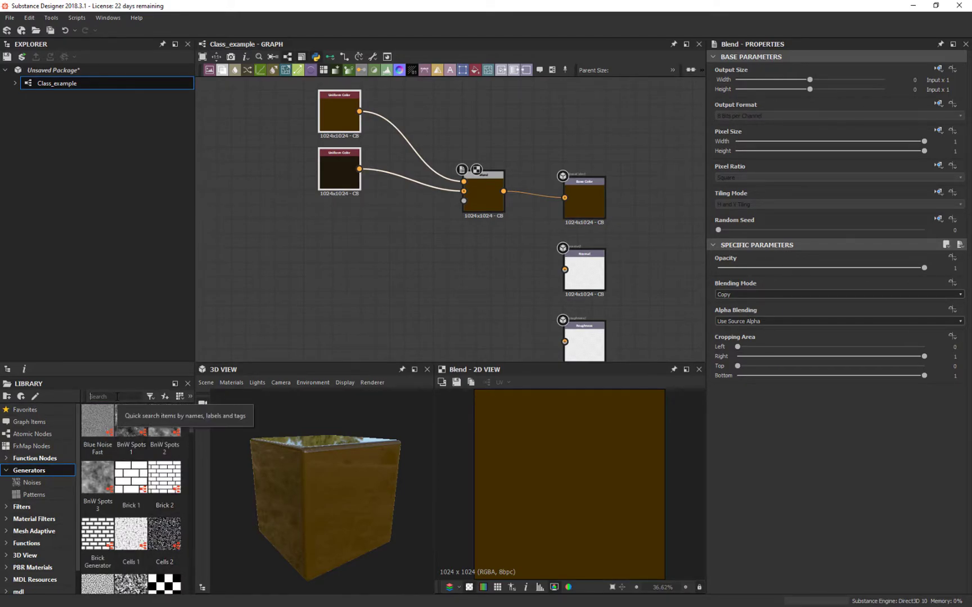
pyautogui.write('wo')
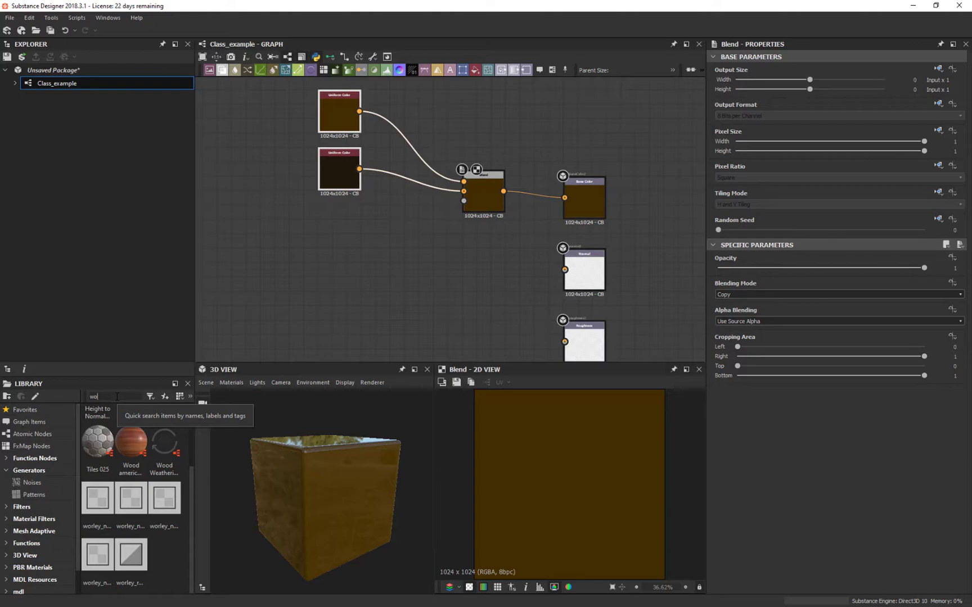
pyautogui.write('od')
pyautogui.press('BackSpace')
pyautogui.press('BackSpace')
pyautogui.press('BackSpace')
pyautogui.press('BackSpace')
pyautogui.write('grunge')
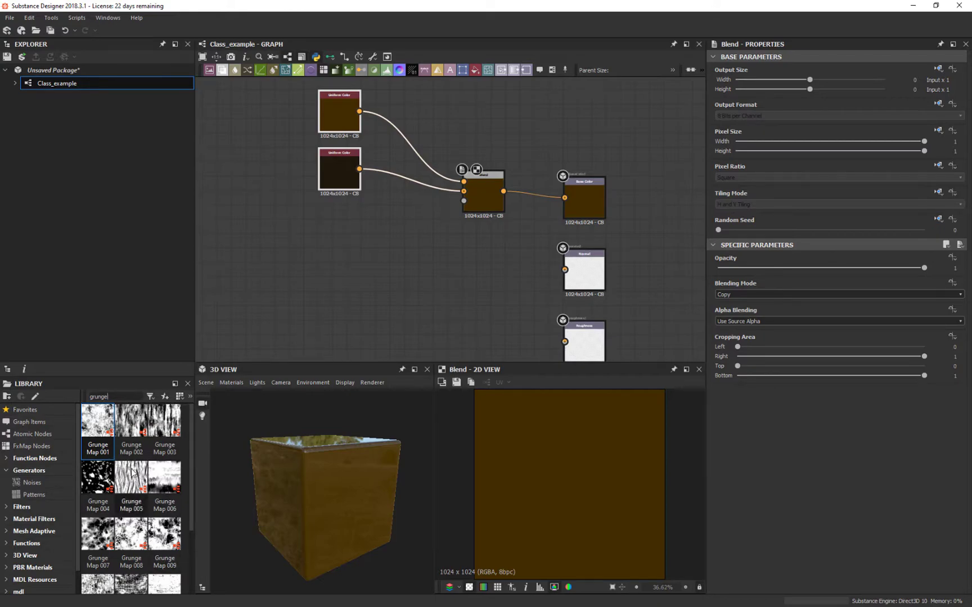
# - Drop Grunge Map 005 into the graph and connect it to the Blend node's Opacity input
pyautogui.moveTo(131, 474); pyautogui.dragTo(356, 242)
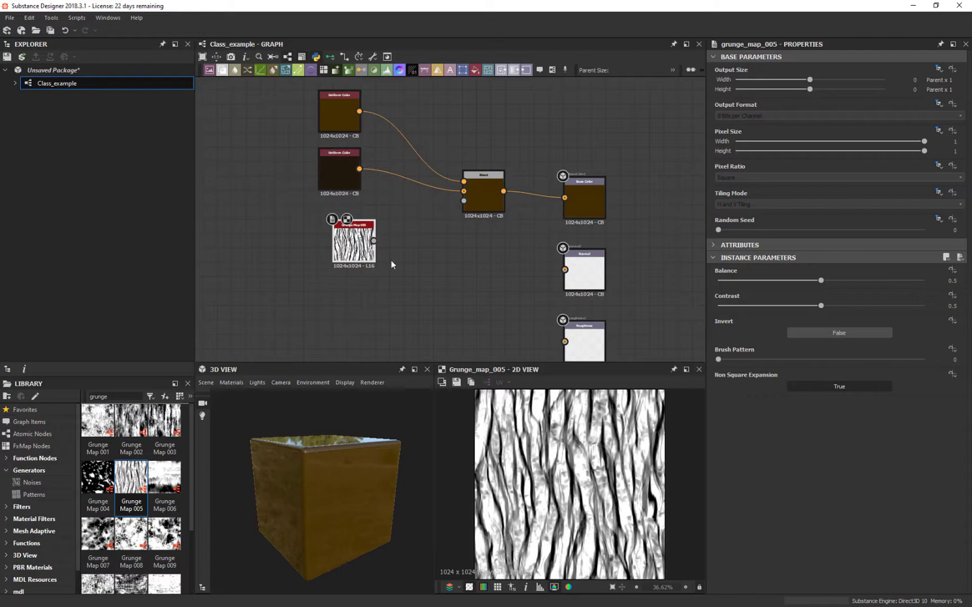
pyautogui.moveTo(491, 184); pyautogui.dragTo(460, 157, button='middle')
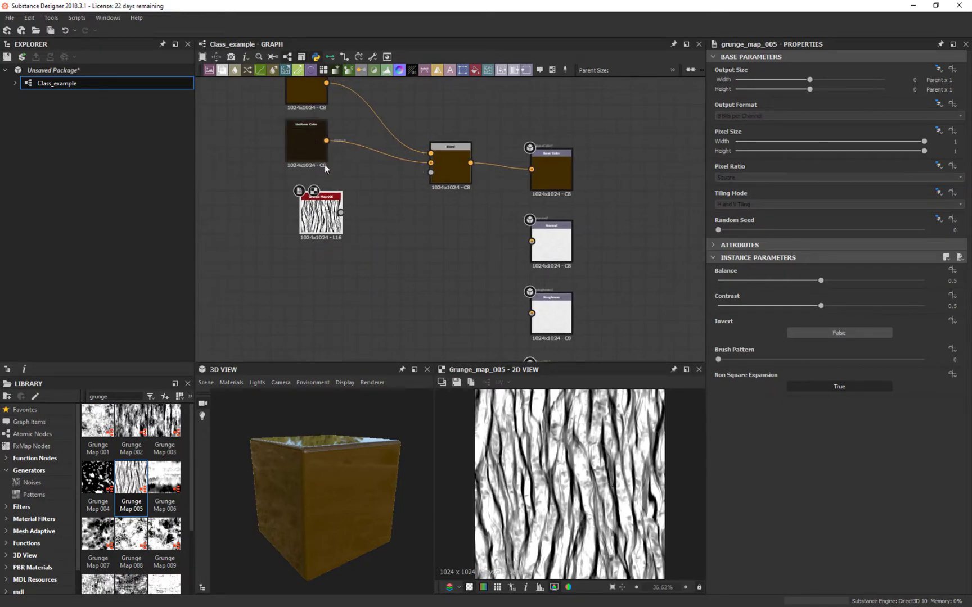
pyautogui.moveTo(330, 169); pyautogui.dragTo(349, 195, button='middle')
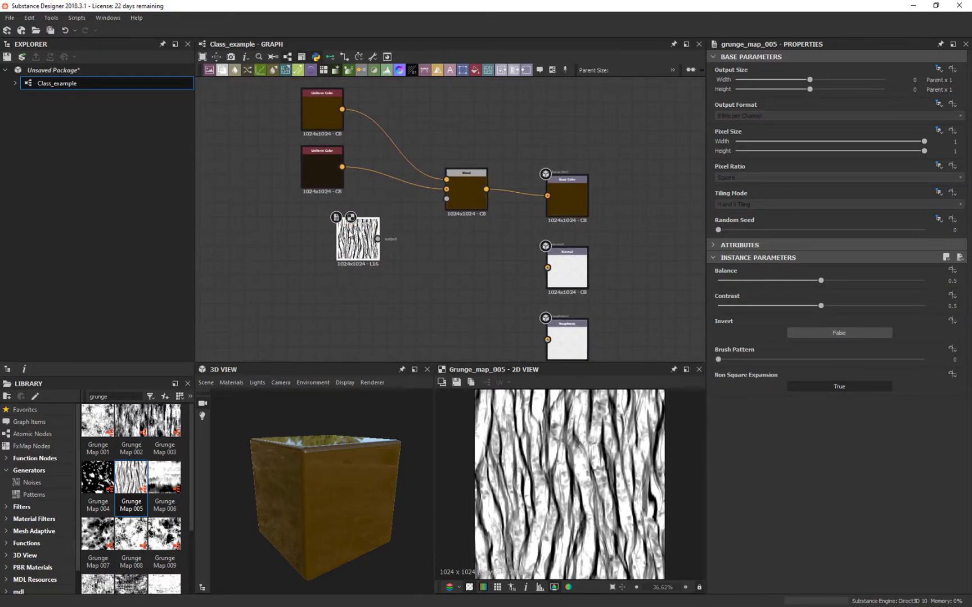
pyautogui.moveTo(436, 140); pyautogui.dragTo(390, 179, button='middle')
pyautogui.moveTo(364, 251); pyautogui.dragTo(425, 211)
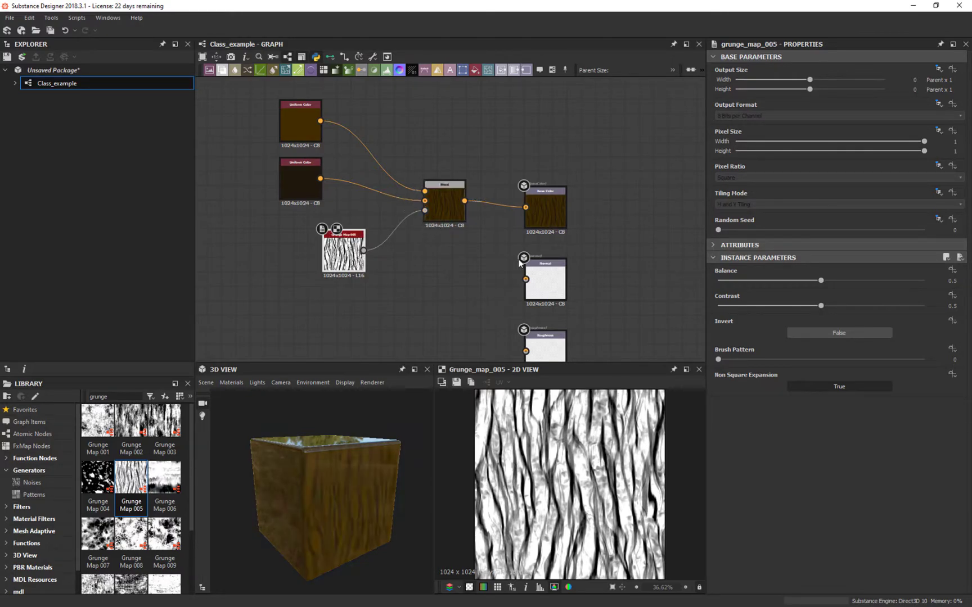
pyautogui.moveTo(371, 497); pyautogui.dragTo(351, 473)
pyautogui.moveTo(442, 184); pyautogui.dragTo(525, 185, button='middle')
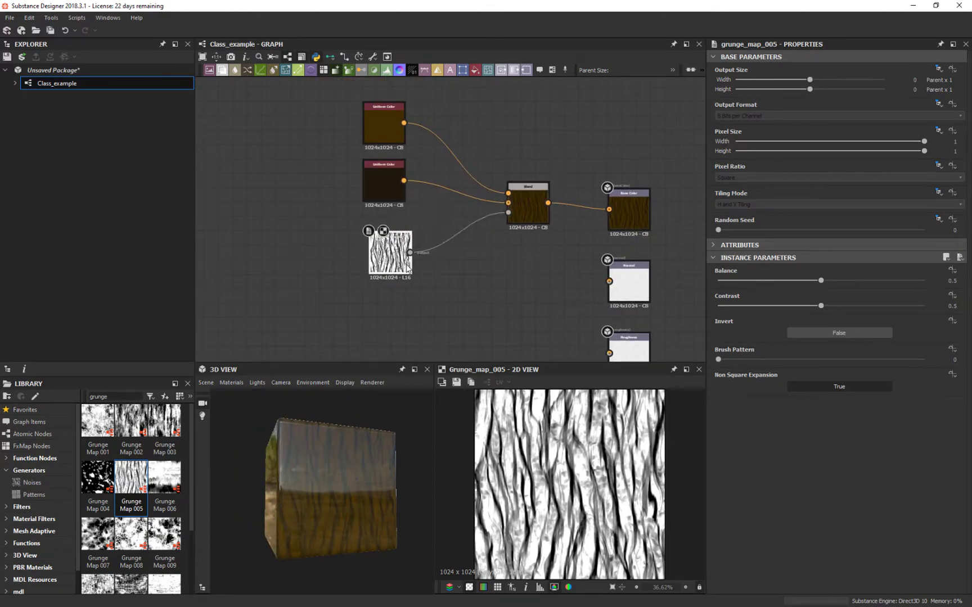
pyautogui.moveTo(560, 298); pyautogui.dragTo(379, 161, button='middle')
pyautogui.scroll(-3, 492, 271)
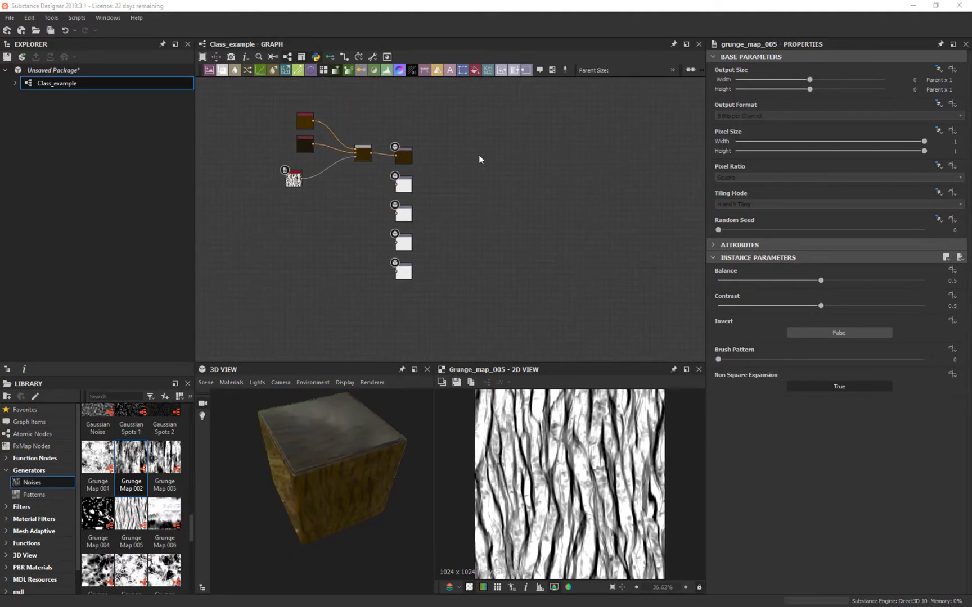
pyautogui.moveTo(479, 157); pyautogui.dragTo(489, 188, button='middle')
pyautogui.scroll(5, 461, 214)
pyautogui.moveTo(450, 235); pyautogui.dragTo(475, 205, button='middle')
pyautogui.scroll(-2, 458, 191)
pyautogui.moveTo(363, 544); pyautogui.dragTo(338, 492)
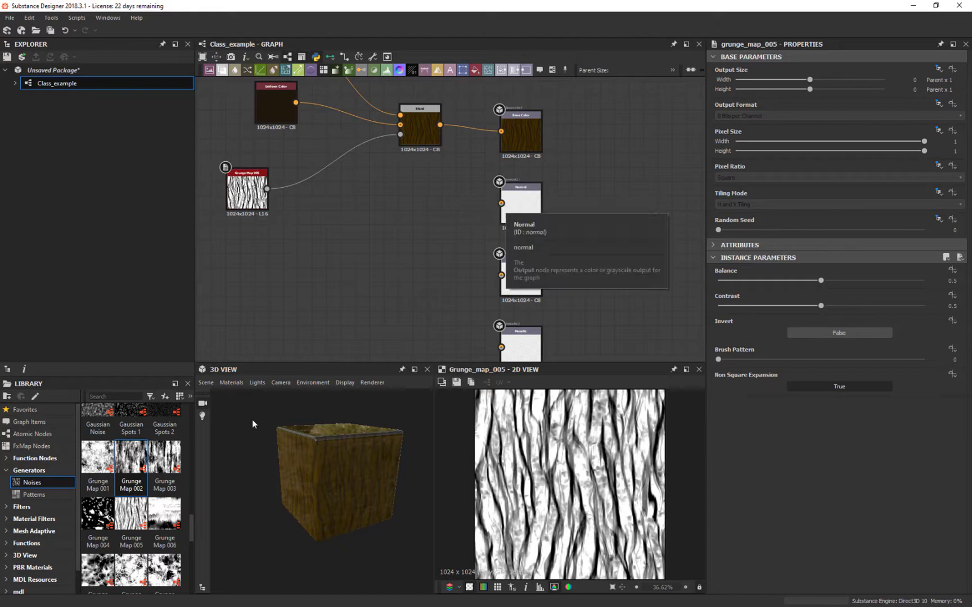
# - Add a Height to Normal World Units node fed by Grunge Map 005, outputting into Normal
pyautogui.press('space')
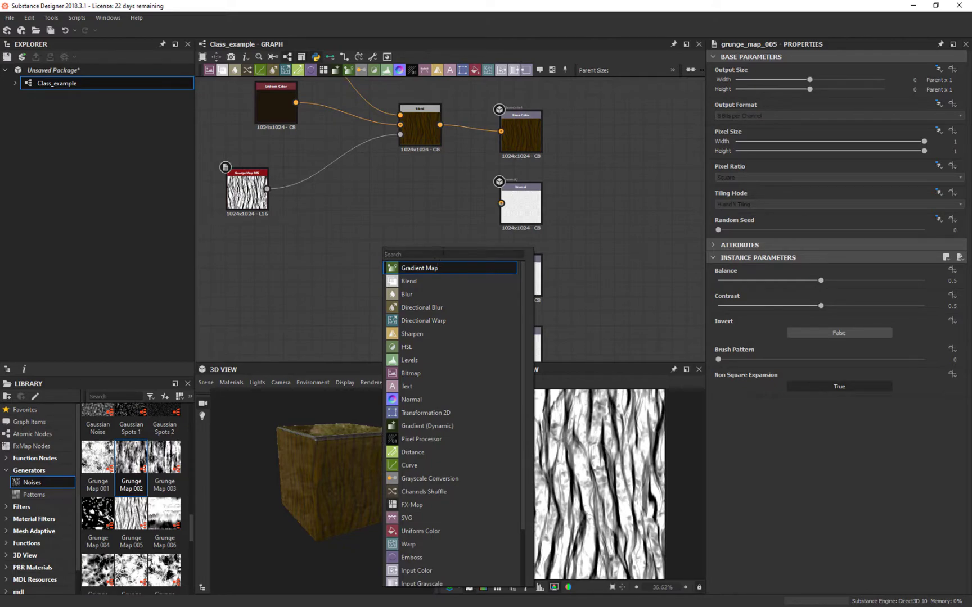
pyautogui.write('heig')
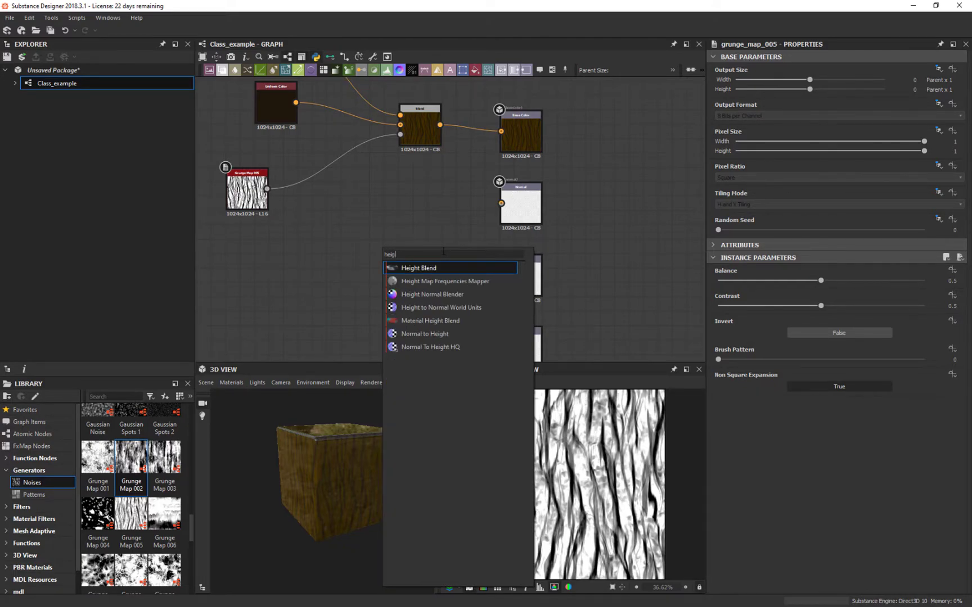
pyautogui.click(421, 306)
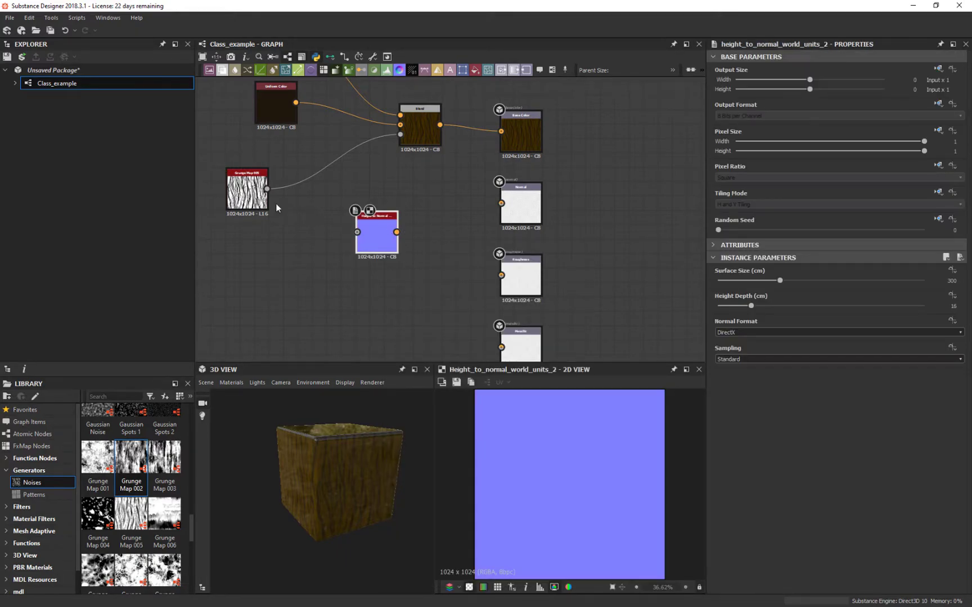
pyautogui.moveTo(342, 232); pyautogui.dragTo(357, 231)
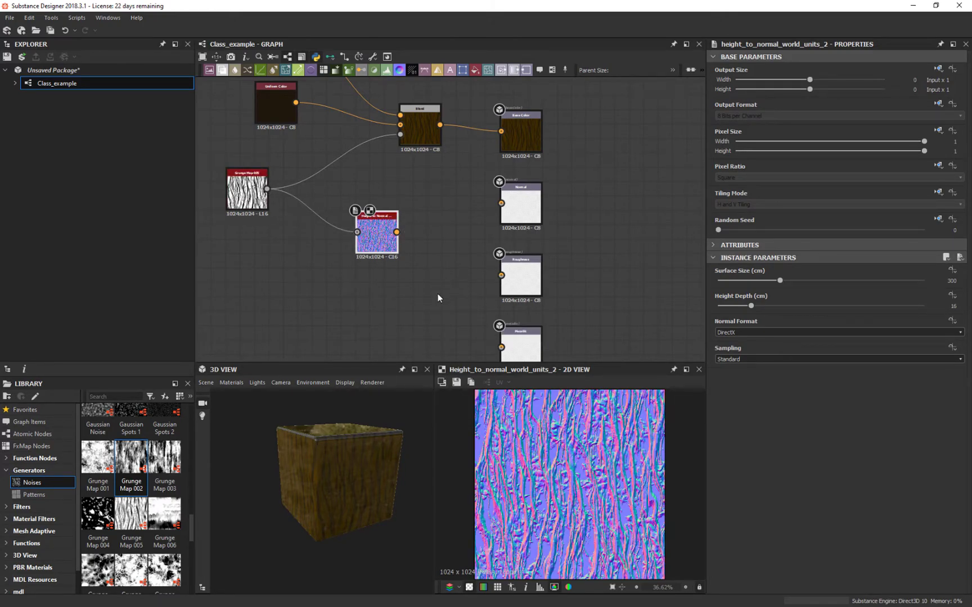
pyautogui.moveTo(397, 232); pyautogui.dragTo(506, 209)
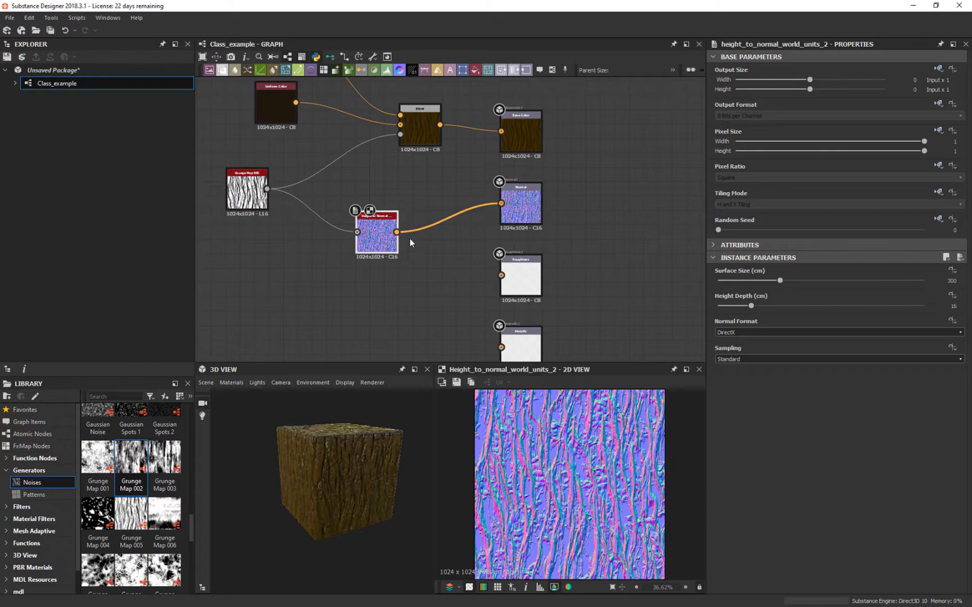
pyautogui.moveTo(369, 242); pyautogui.dragTo(412, 198)
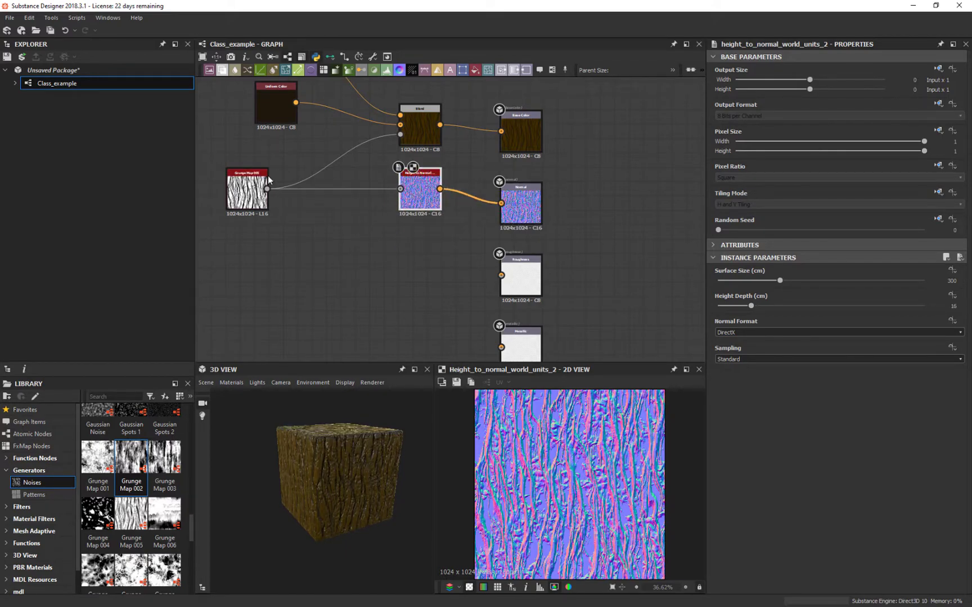
pyautogui.moveTo(336, 173); pyautogui.dragTo(343, 137, button='middle')
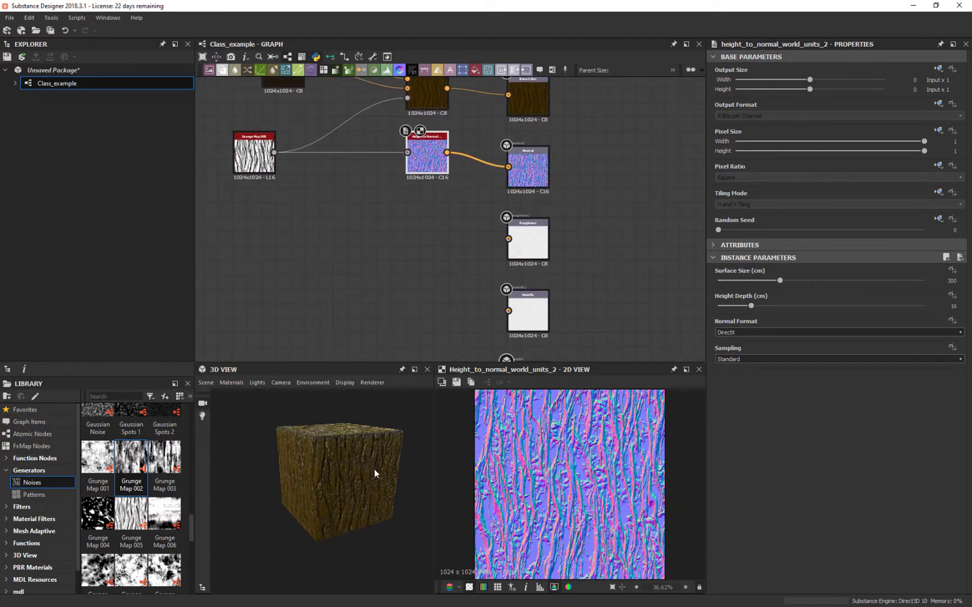
pyautogui.moveTo(374, 466); pyautogui.dragTo(228, 479)
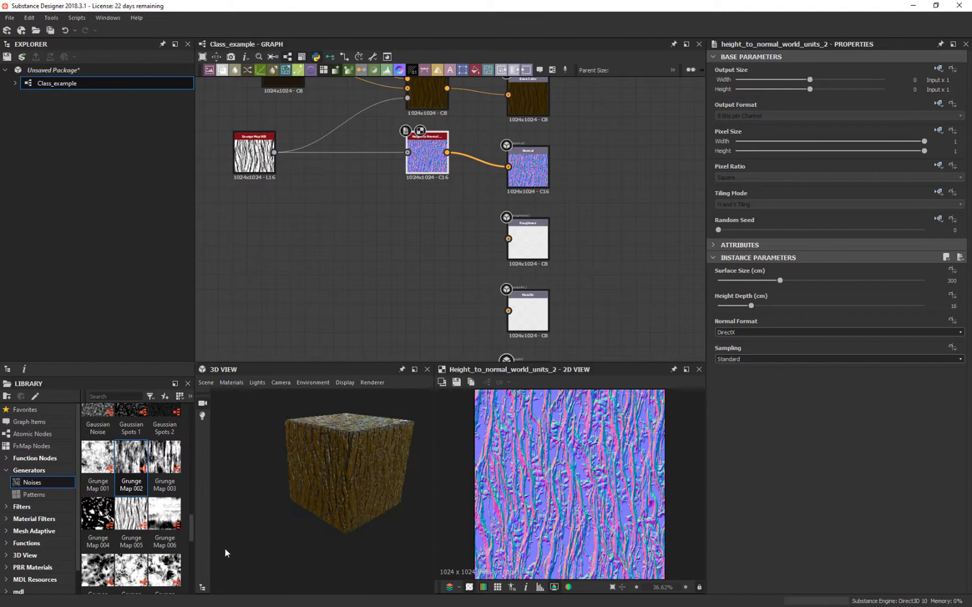
# - Connect Grunge Map 005 directly to the Roughness output
pyautogui.moveTo(225, 549); pyautogui.dragTo(246, 518)
pyautogui.moveTo(324, 510); pyautogui.dragTo(376, 454)
pyautogui.moveTo(357, 200); pyautogui.dragTo(439, 225, button='middle')
pyautogui.click(601, 270)
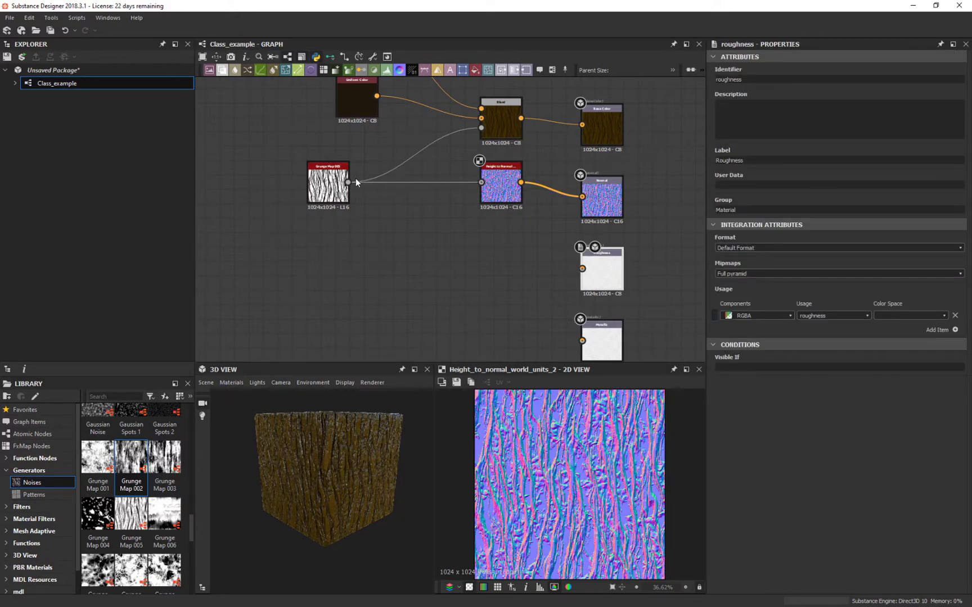
pyautogui.moveTo(349, 181); pyautogui.dragTo(582, 268)
# - Line up the Grunge Map and Height to Normal nodes with the Normal output
pyautogui.hotkey('alt', 'space')
pyautogui.keyDown('alt'); pyautogui.moveTo(390, 549); pyautogui.dragTo(357, 442); pyautogui.keyUp('alt')
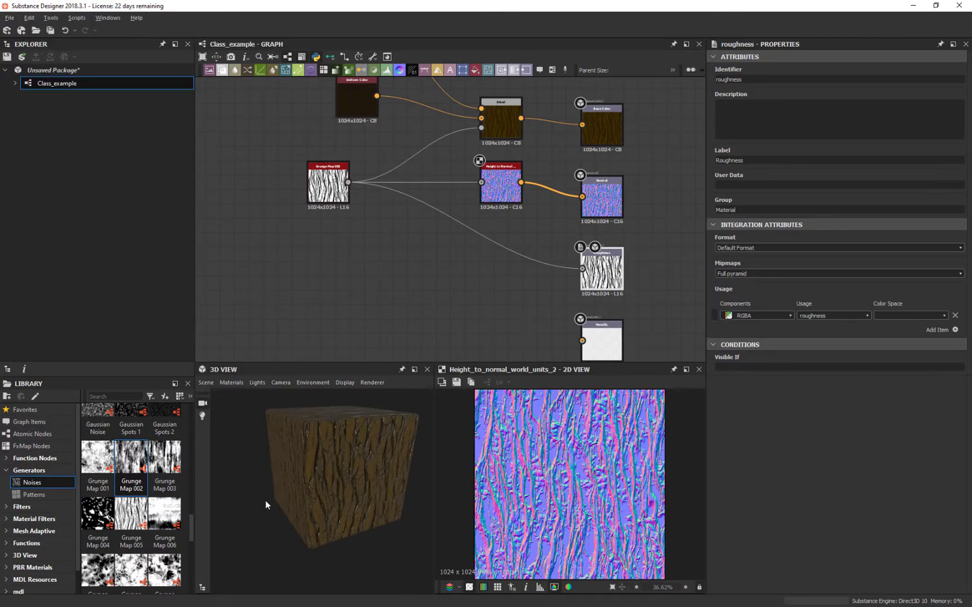
pyautogui.scroll(5, 315, 578)
pyautogui.scroll(-5, 362, 394)
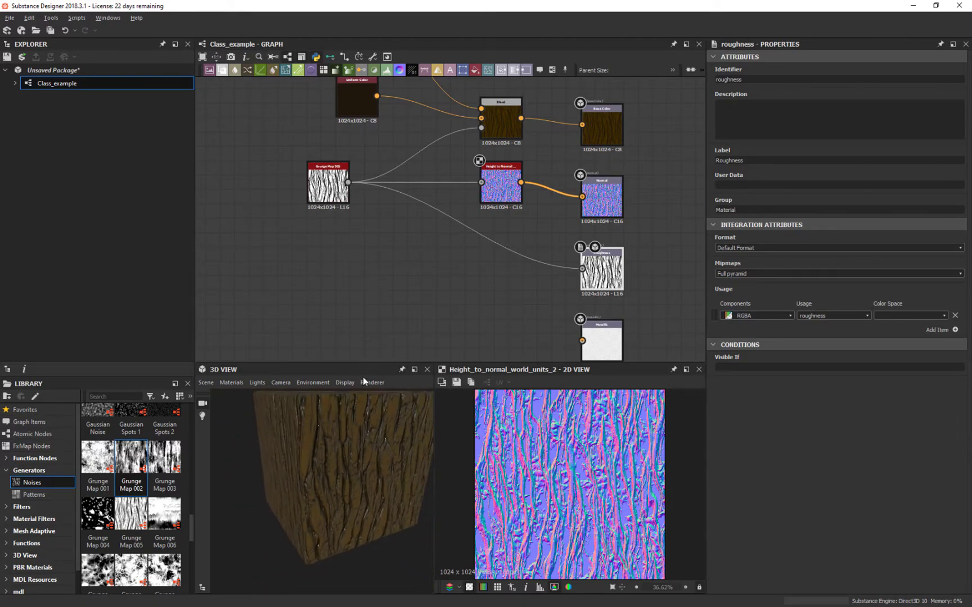
pyautogui.keyDown('alt'); pyautogui.moveTo(362, 394); pyautogui.dragTo(268, 517); pyautogui.keyUp('alt')
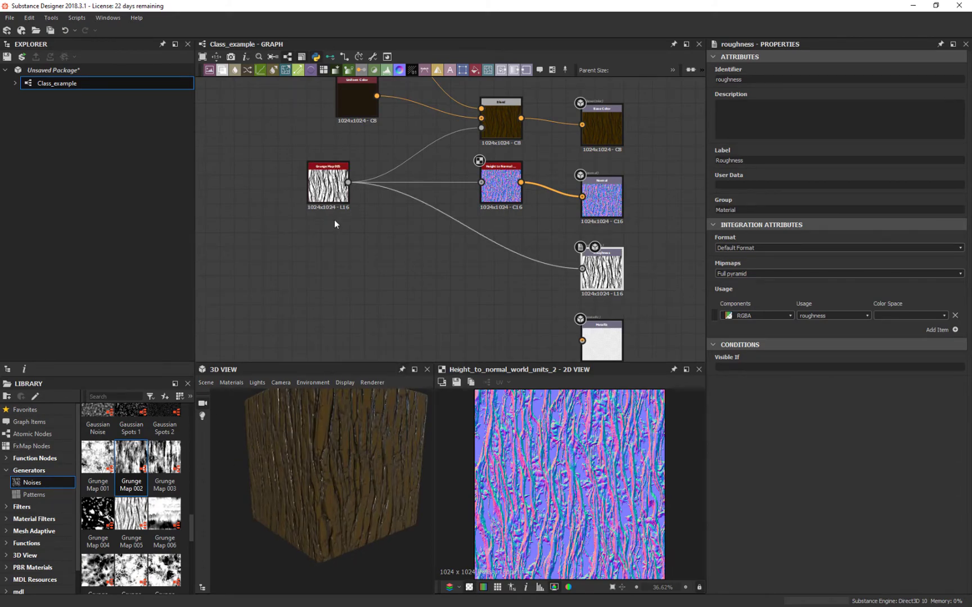
pyautogui.moveTo(330, 189); pyautogui.dragTo(315, 203)
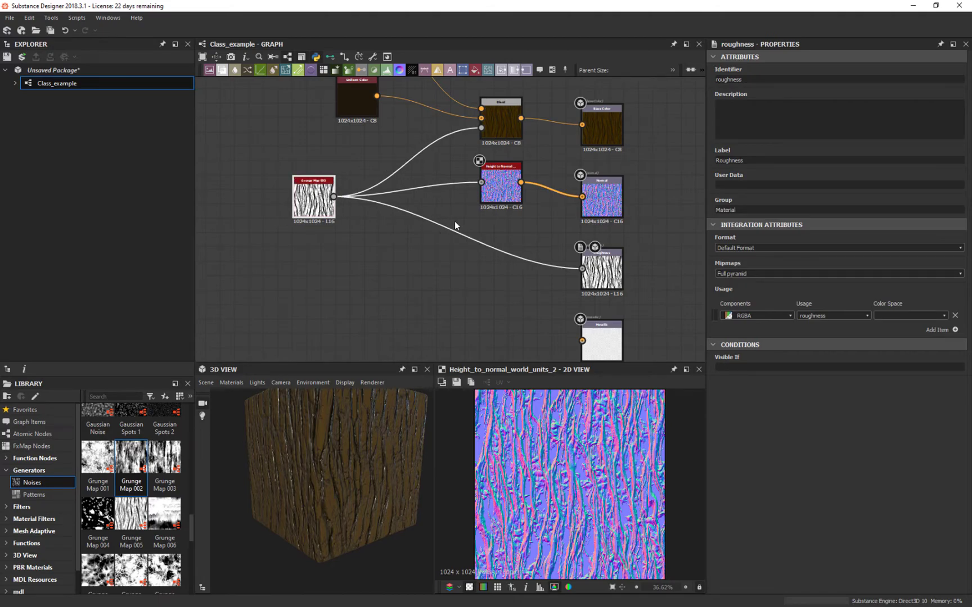
pyautogui.moveTo(505, 190); pyautogui.dragTo(527, 195)
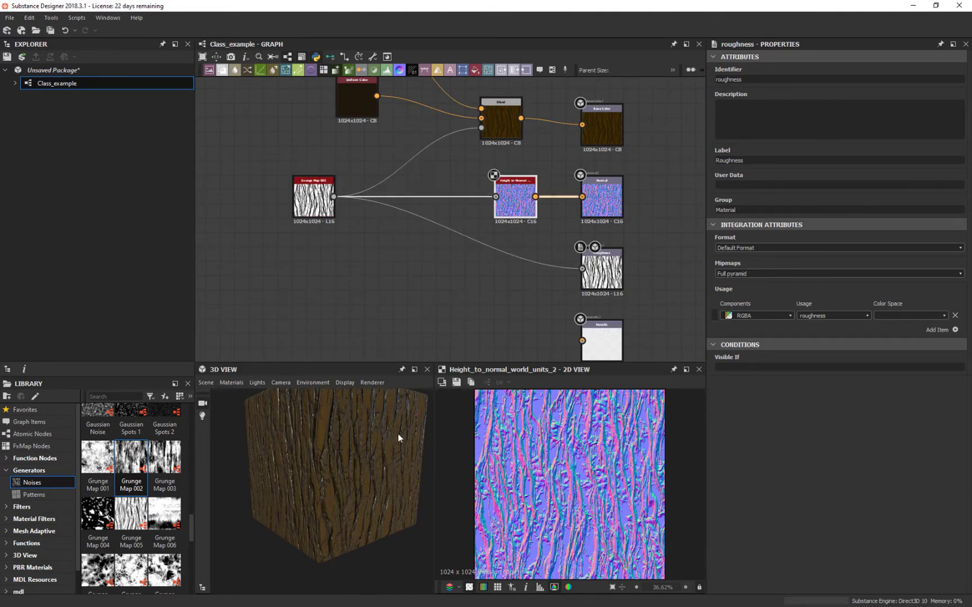
# - Add an unconnected Invert Grayscale node, then undo its move and remove it
pyautogui.click(401, 260)
pyautogui.press('space')
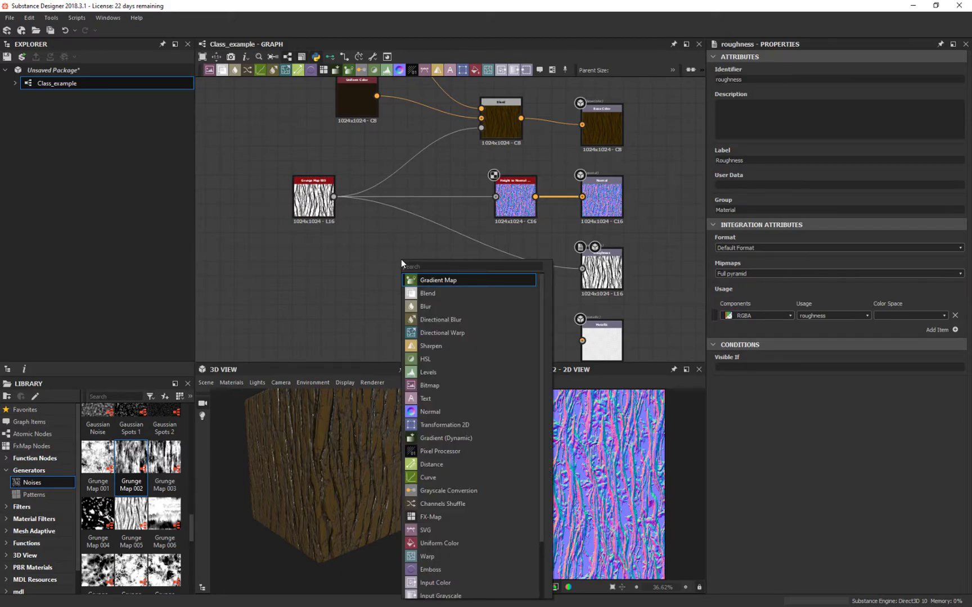
pyautogui.write('inv')
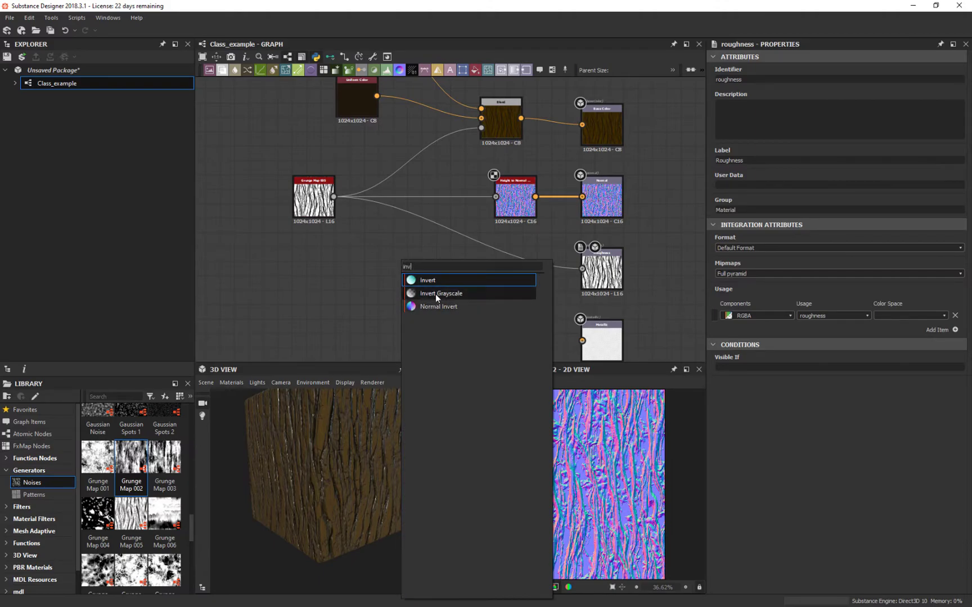
pyautogui.click(433, 295)
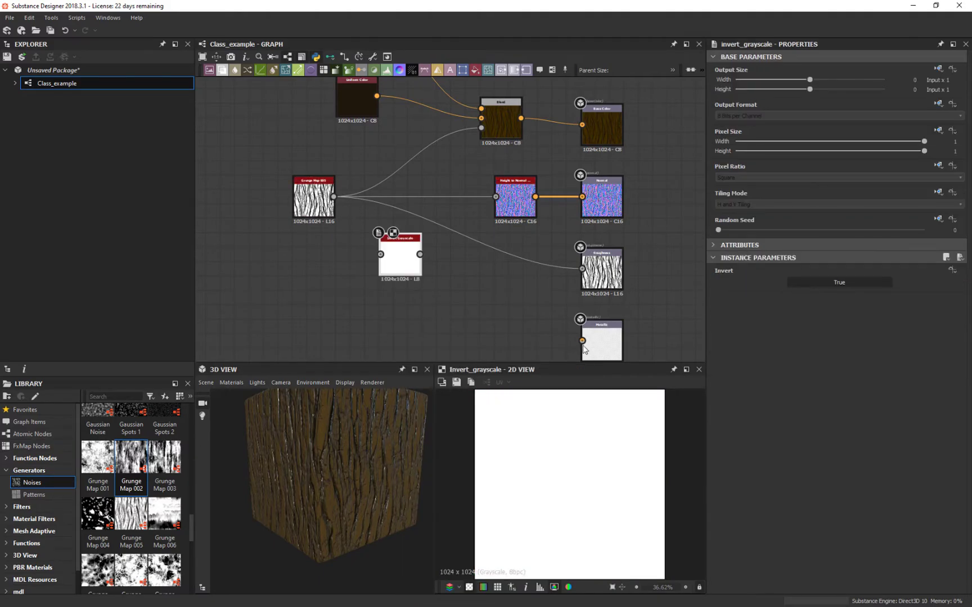
pyautogui.moveTo(410, 259); pyautogui.dragTo(454, 273)
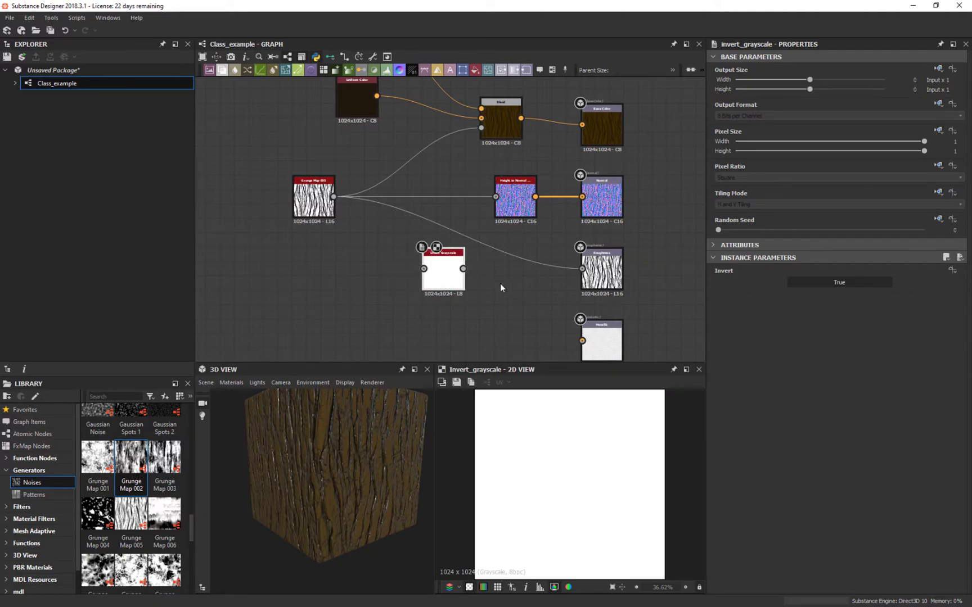
pyautogui.hotkey('ctrl', 'z')
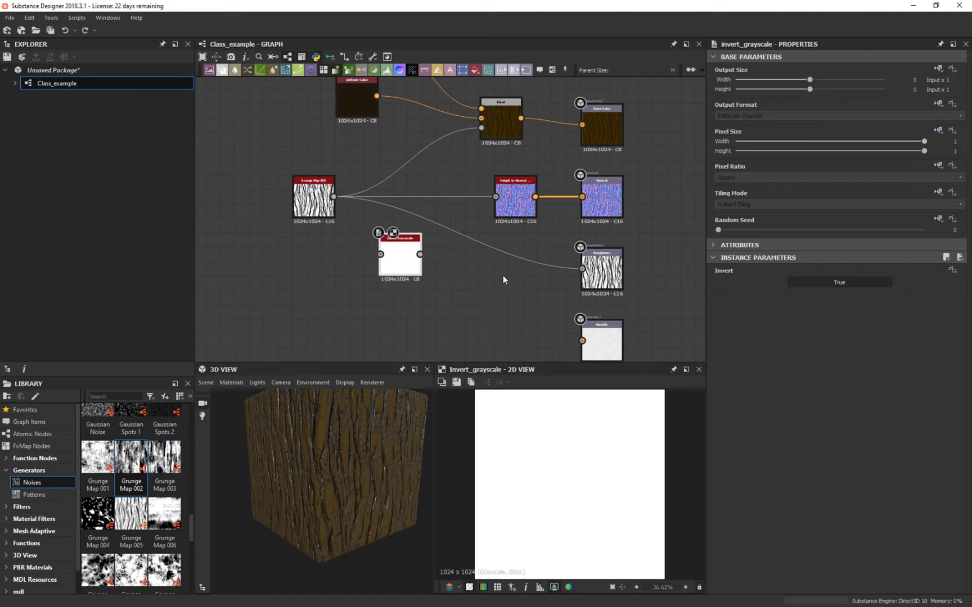
pyautogui.hotkey('ctrl', 'z')
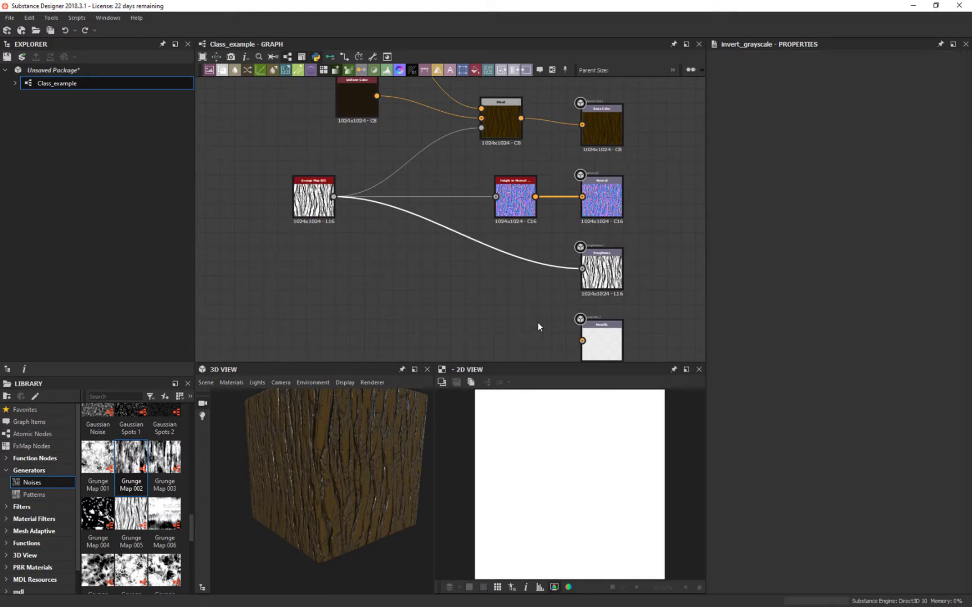
# - Drop a new Invert Grayscale node onto the Grunge Map→Roughness link and position it
pyautogui.press('space')
pyautogui.write('in')
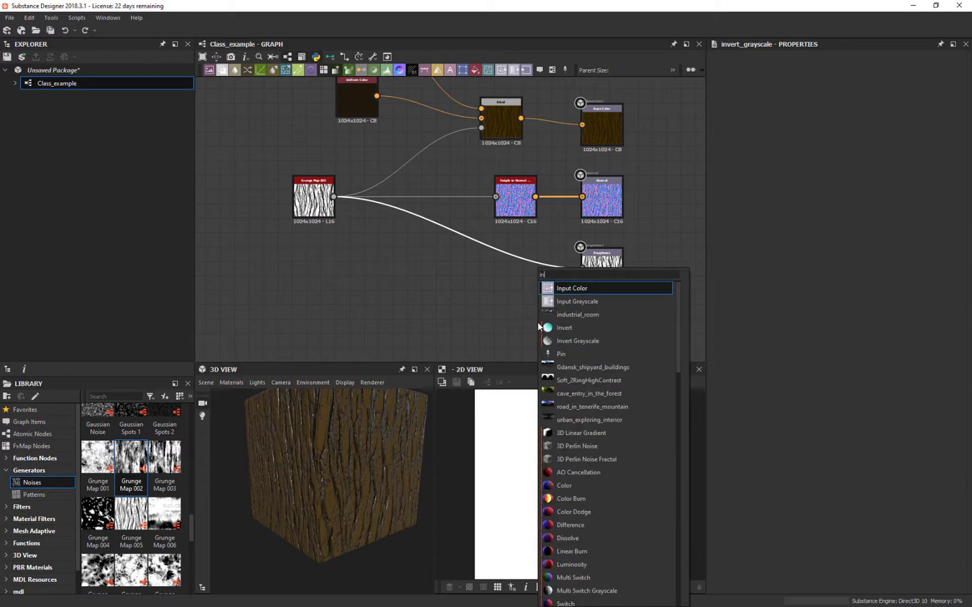
pyautogui.write('v')
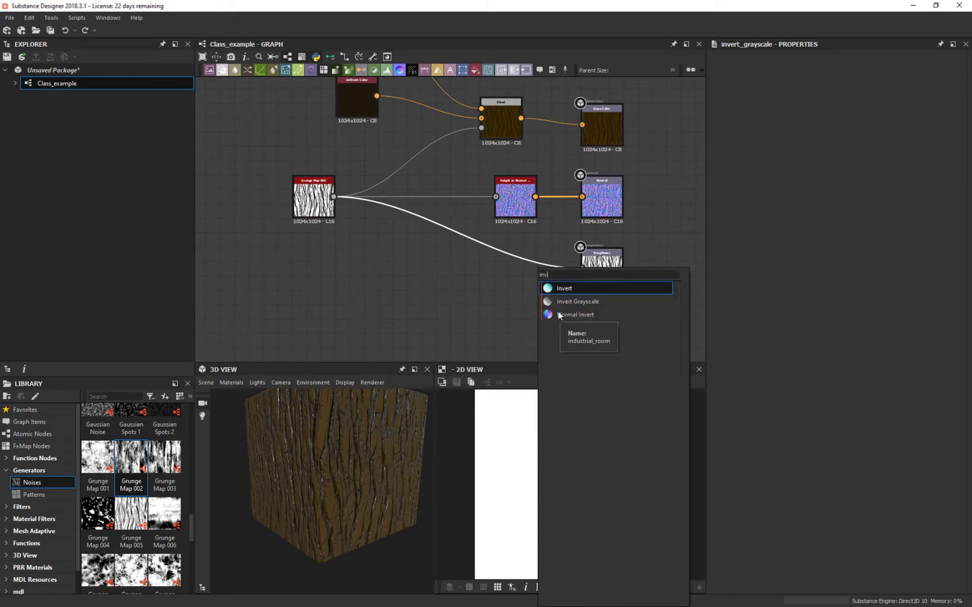
pyautogui.click(579, 300)
pyautogui.moveTo(577, 304); pyautogui.dragTo(454, 270)
pyautogui.moveTo(397, 459); pyautogui.dragTo(379, 498)
pyautogui.moveTo(480, 262); pyautogui.dragTo(450, 262)
pyautogui.moveTo(348, 471); pyautogui.dragTo(376, 482)
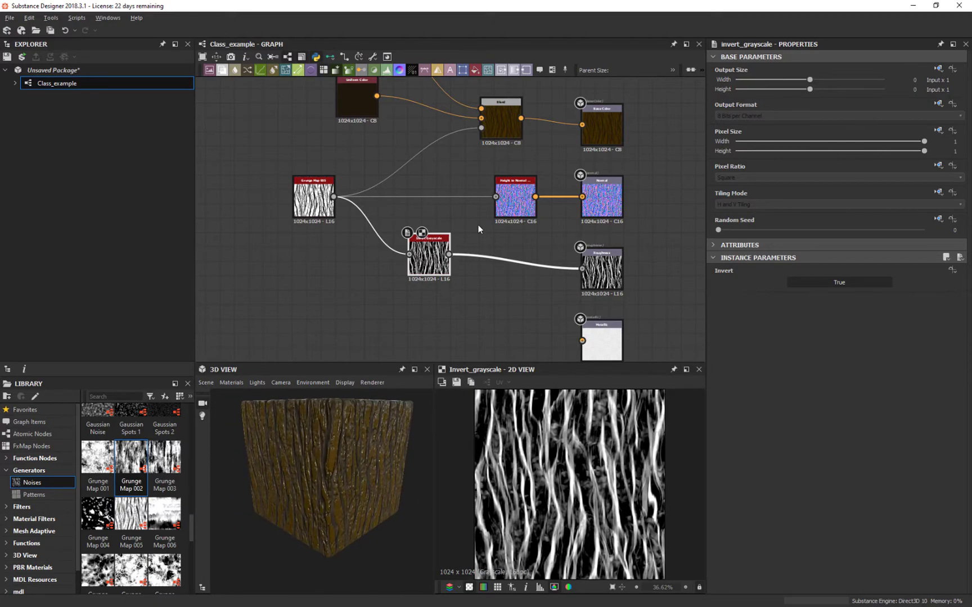
pyautogui.click(508, 258)
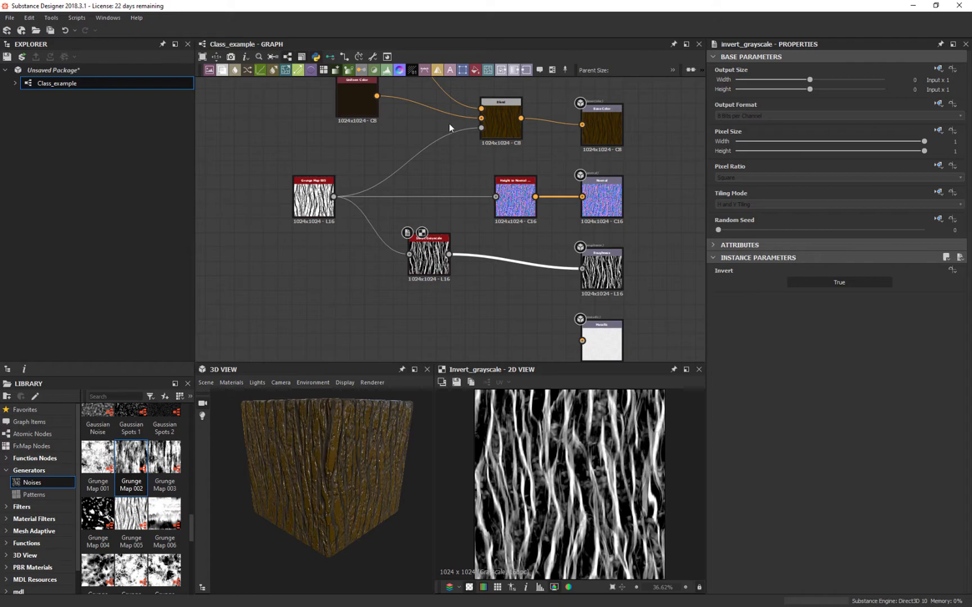
# - Insert a Levels node on the Invert→Roughness link and preview Grunge Map 005
pyautogui.click(387, 72)
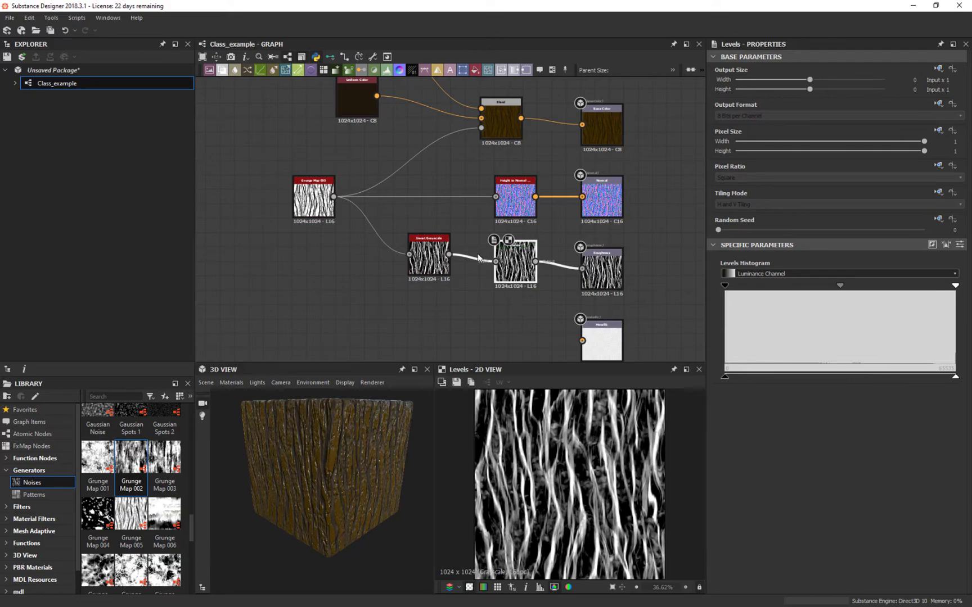
pyautogui.click(315, 199)
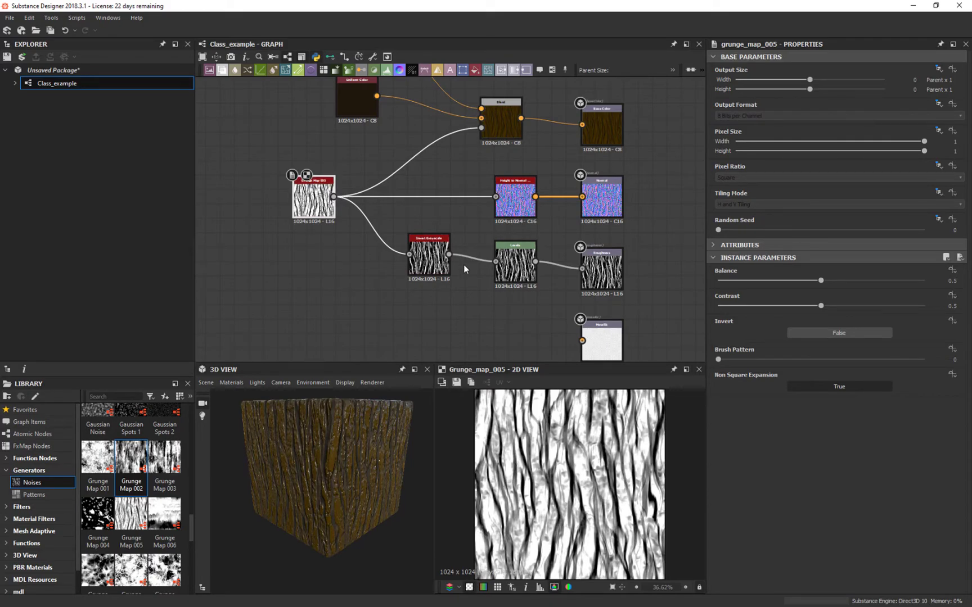
pyautogui.click(521, 266)
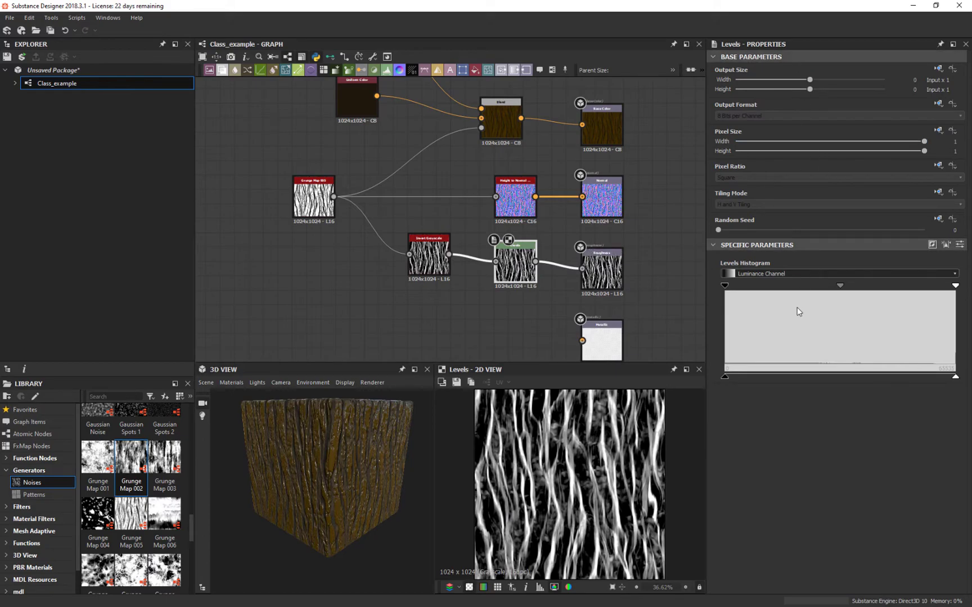
# - Raise the Levels black point and output level to brighten the roughness map
pyautogui.moveTo(724, 375); pyautogui.dragTo(823, 356)
pyautogui.moveTo(431, 523); pyautogui.dragTo(412, 508)
pyautogui.moveTo(408, 546)
pyautogui.mouseDown()
pyautogui.moveTo(336, 545)
pyautogui.moveTo(434, 531)
pyautogui.moveTo(413, 539)
pyautogui.moveTo(451, 543)
pyautogui.moveTo(405, 563)
pyautogui.mouseUp()
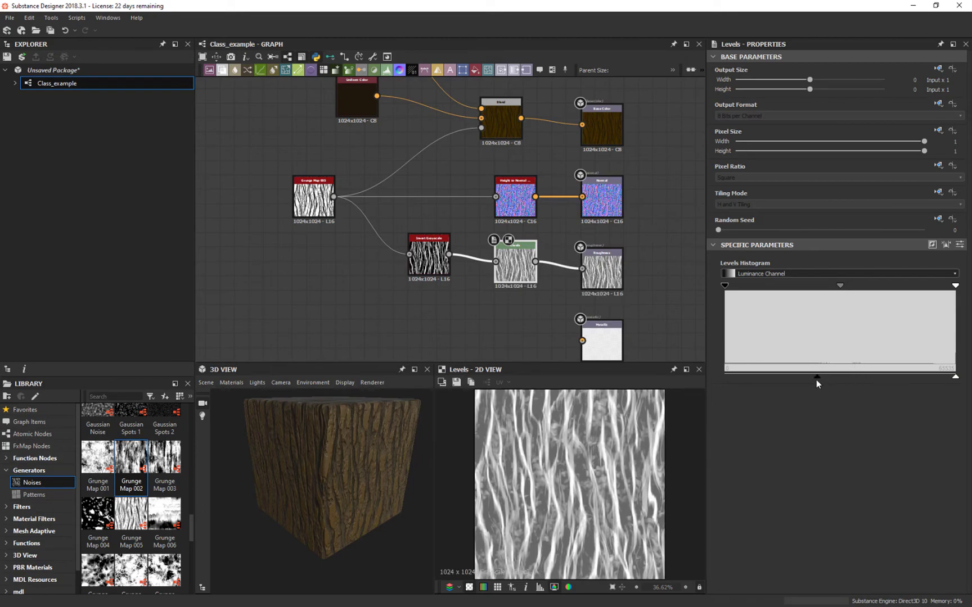
pyautogui.moveTo(816, 379); pyautogui.dragTo(834, 380)
pyautogui.moveTo(399, 518); pyautogui.dragTo(364, 522)
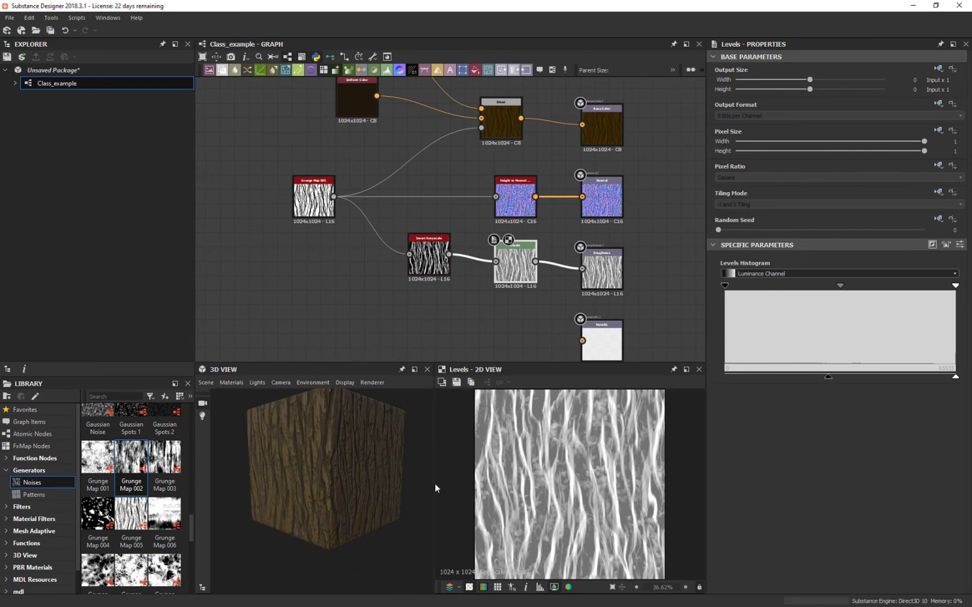
pyautogui.moveTo(432, 487); pyautogui.dragTo(402, 518)
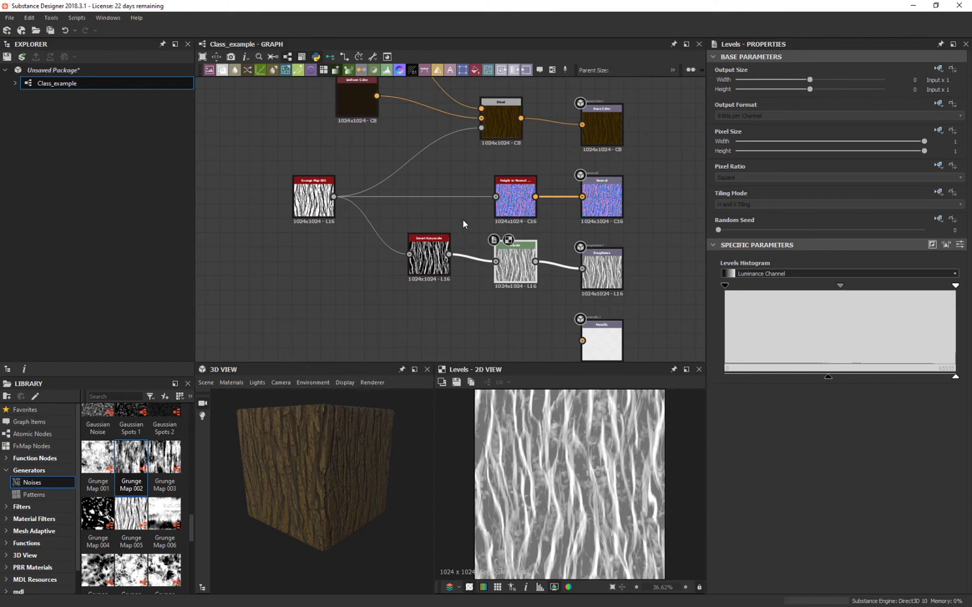
pyautogui.moveTo(462, 217); pyautogui.dragTo(595, 213, button='middle')
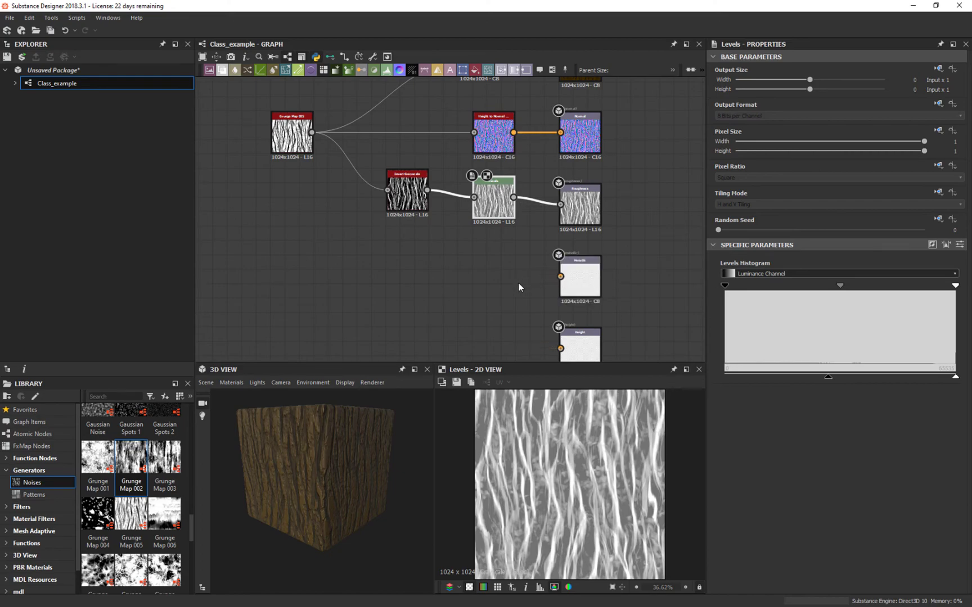
# - Connect a black Uniform Color node (0, 0, 0) to the Metallic output
pyautogui.click(585, 281)
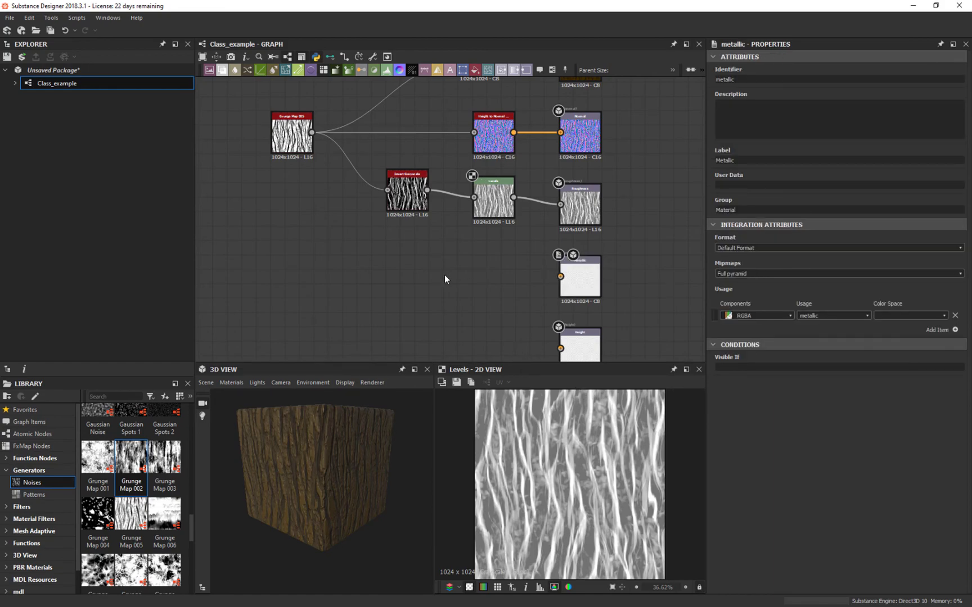
pyautogui.press('space')
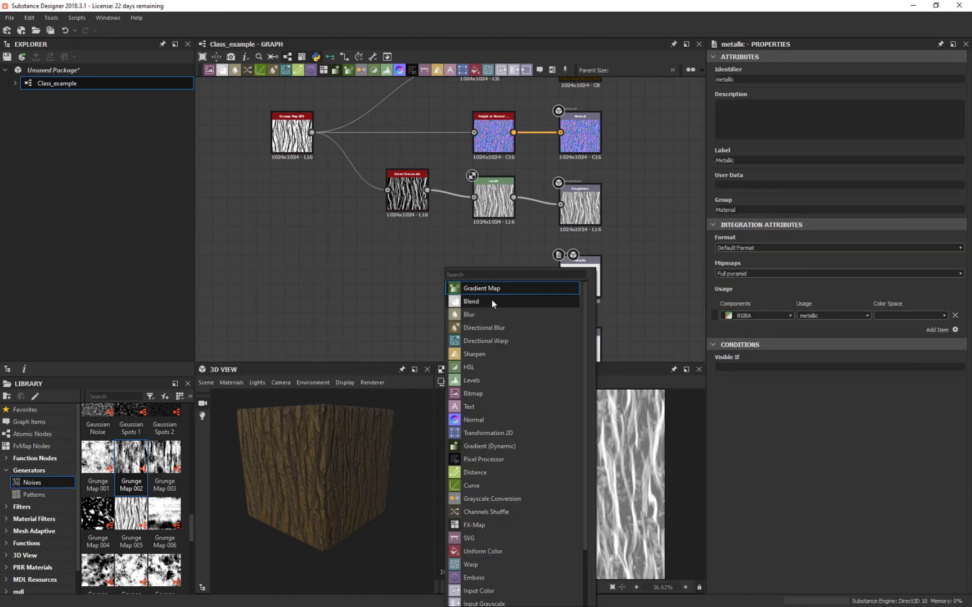
pyautogui.click(472, 552)
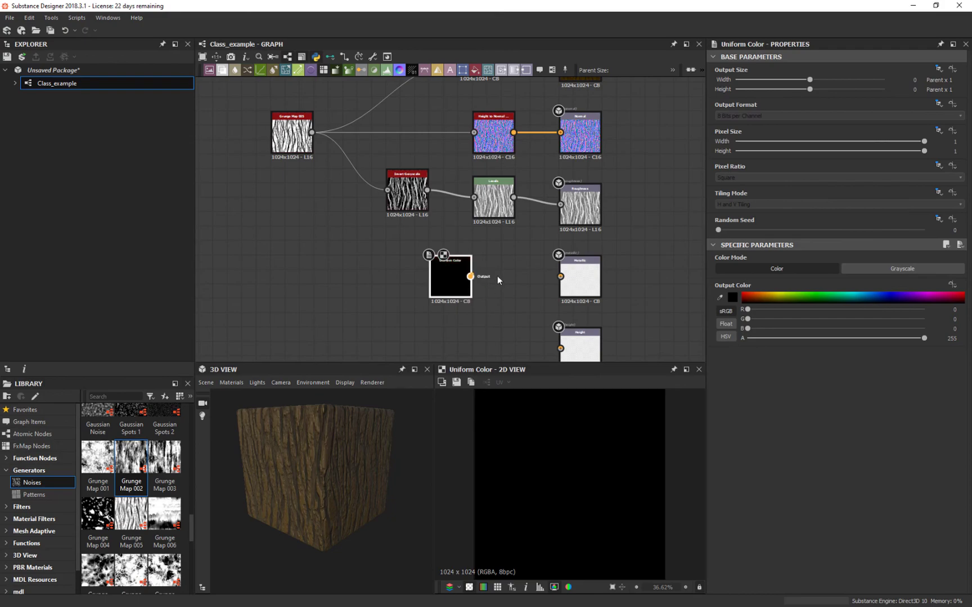
pyautogui.moveTo(562, 280); pyautogui.dragTo(560, 276)
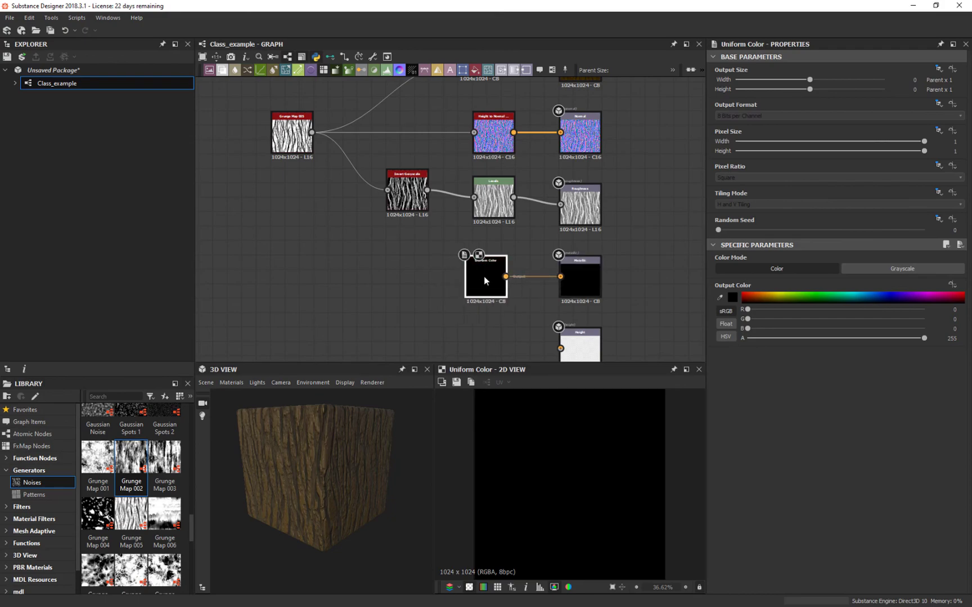
pyautogui.moveTo(486, 276); pyautogui.dragTo(493, 276)
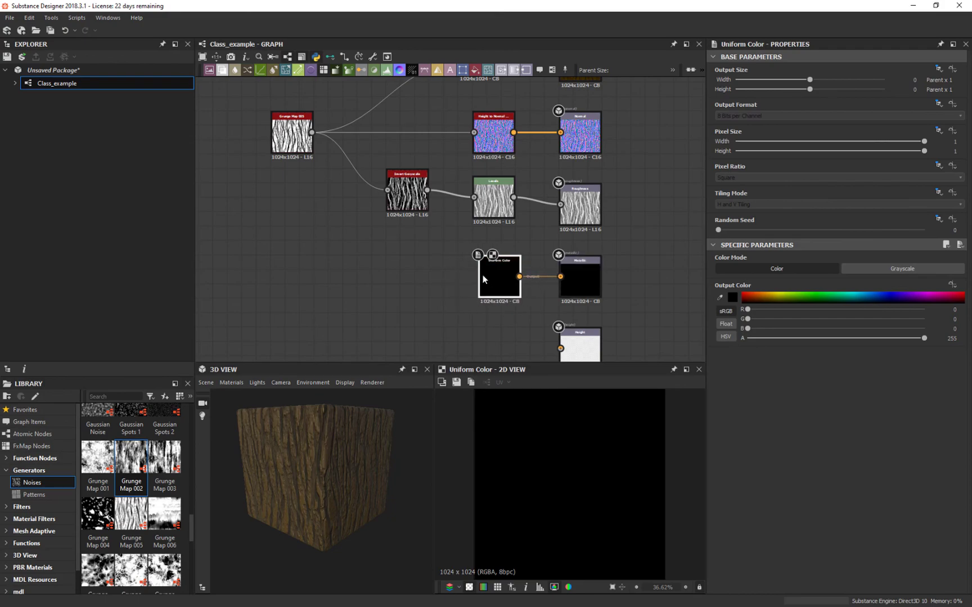
# - Zoom and pan the graph to frame the whole node network
pyautogui.click(581, 208)
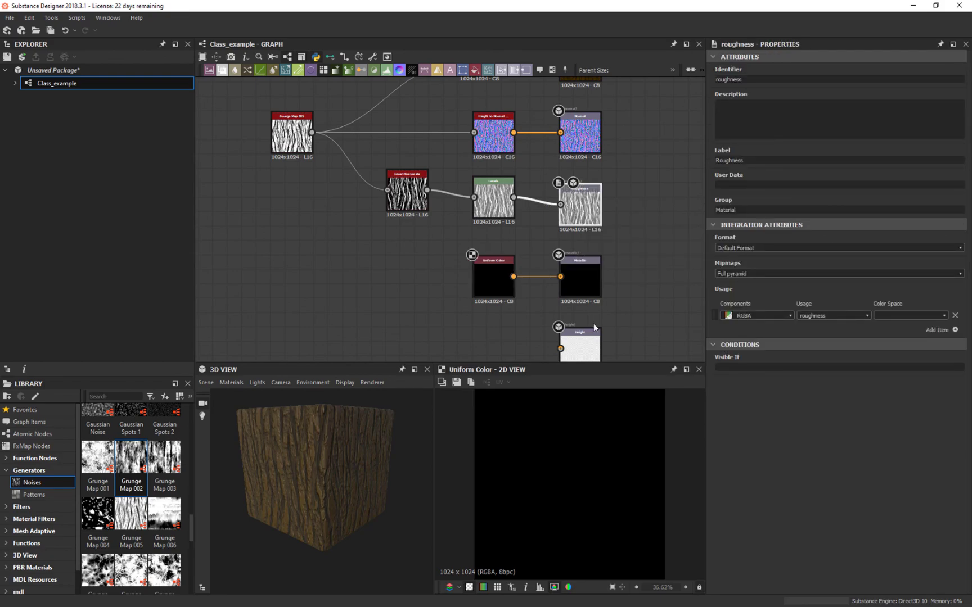
pyautogui.scroll(-2, 678, 299)
pyautogui.moveTo(656, 314); pyautogui.dragTo(583, 207, button='middle')
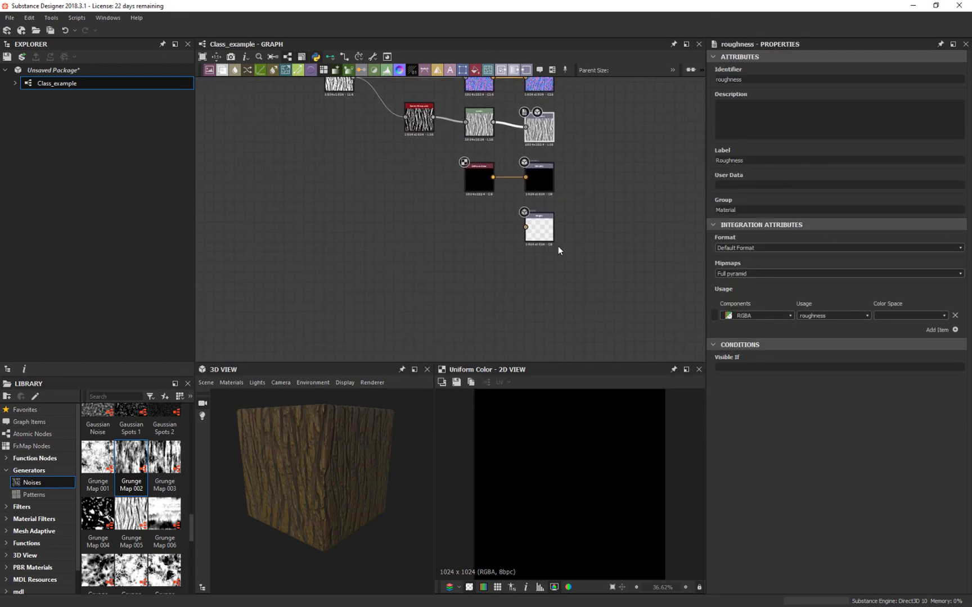
pyautogui.scroll(5, 557, 243)
pyautogui.scroll(-2, 490, 201)
pyautogui.scroll(-3, 491, 202)
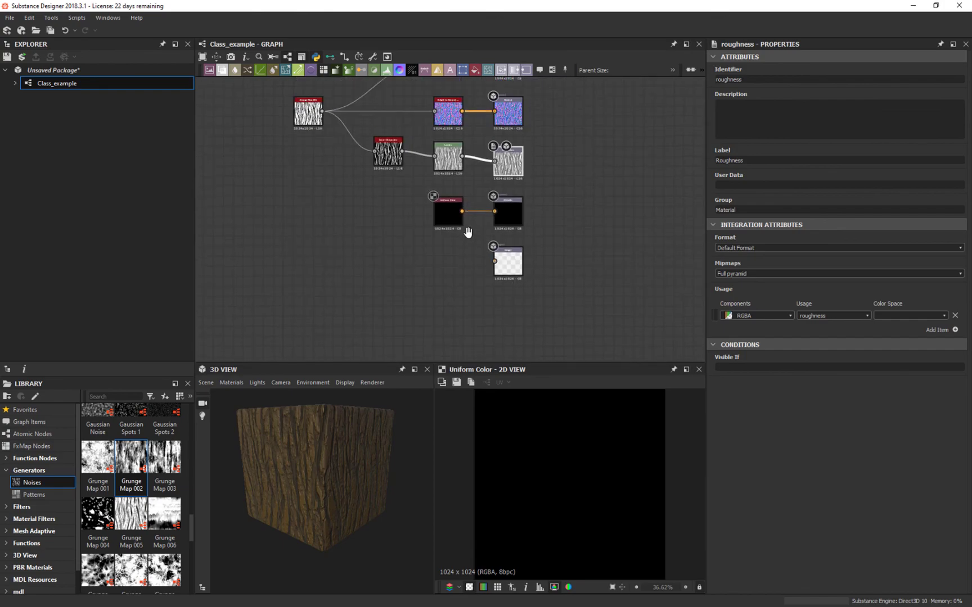